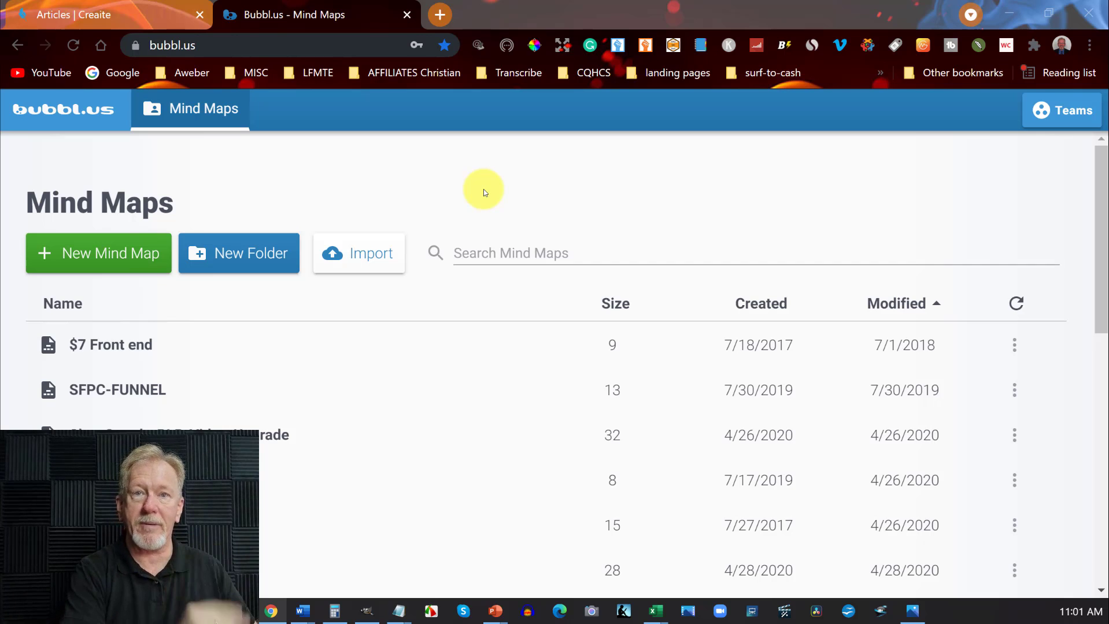
Look through the list of saved mind maps and create a new mind map.
scroll(483, 189, "down", 8)
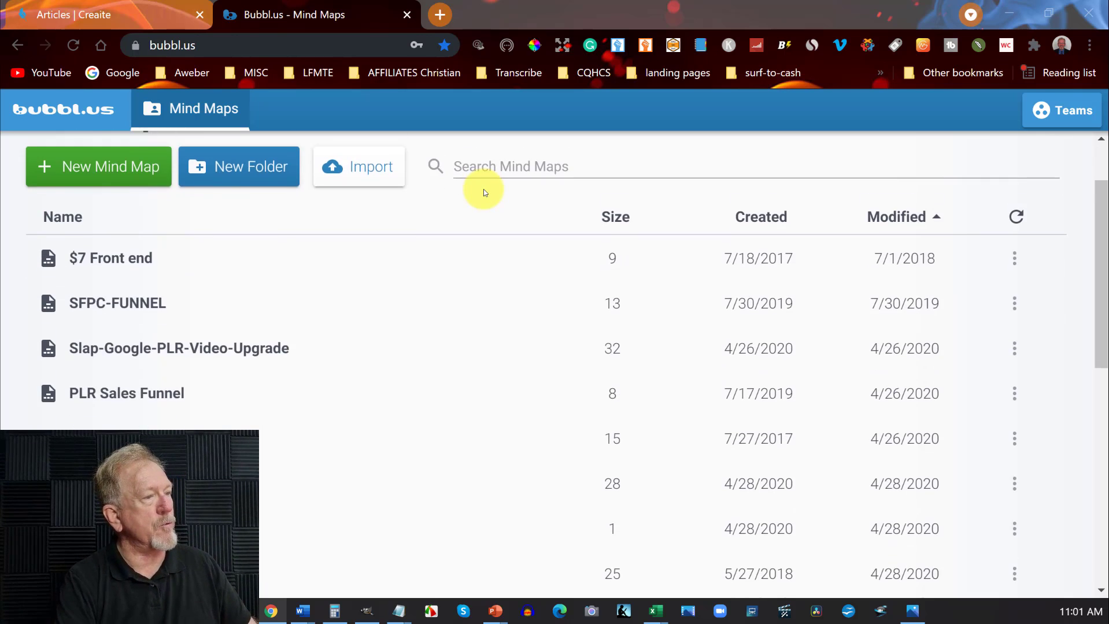
scroll(483, 189, "down", 2)
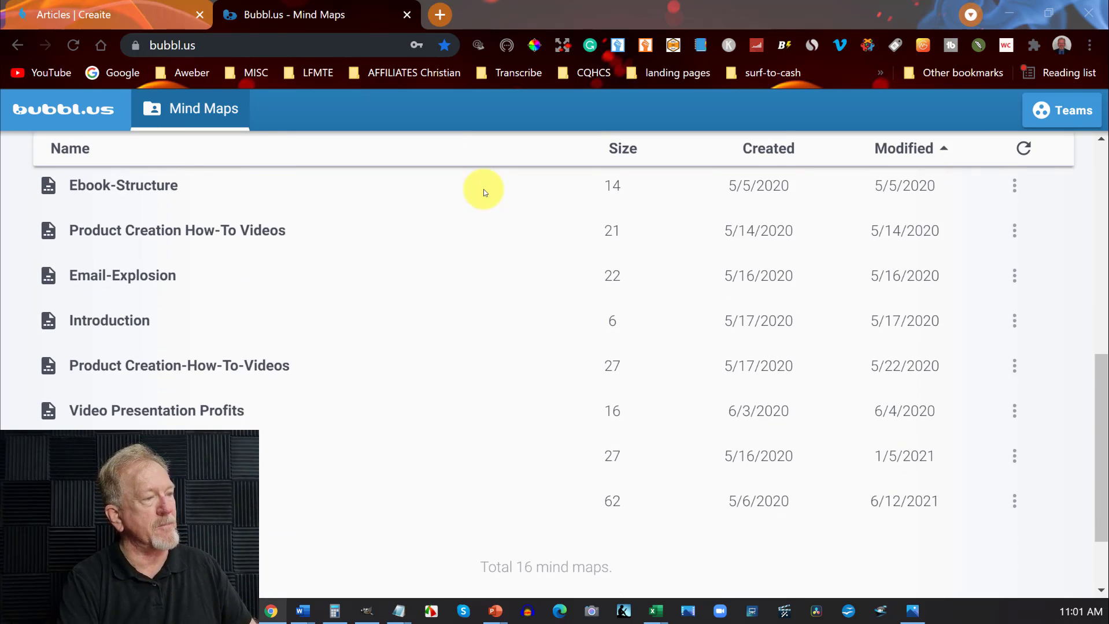
scroll(484, 189, "up", 10)
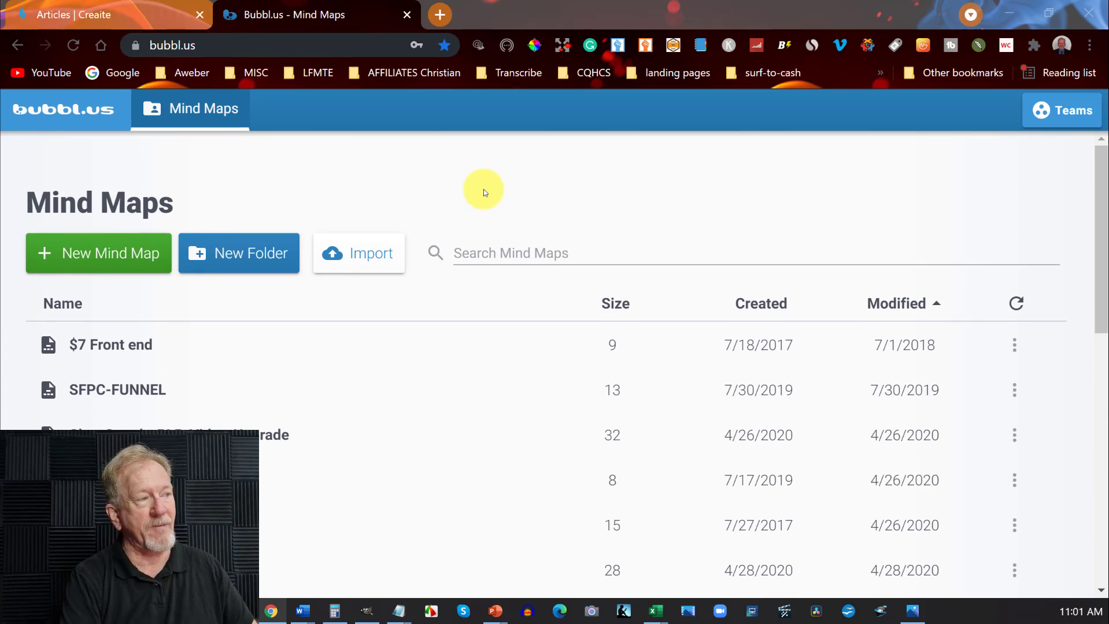
left_click(111, 253)
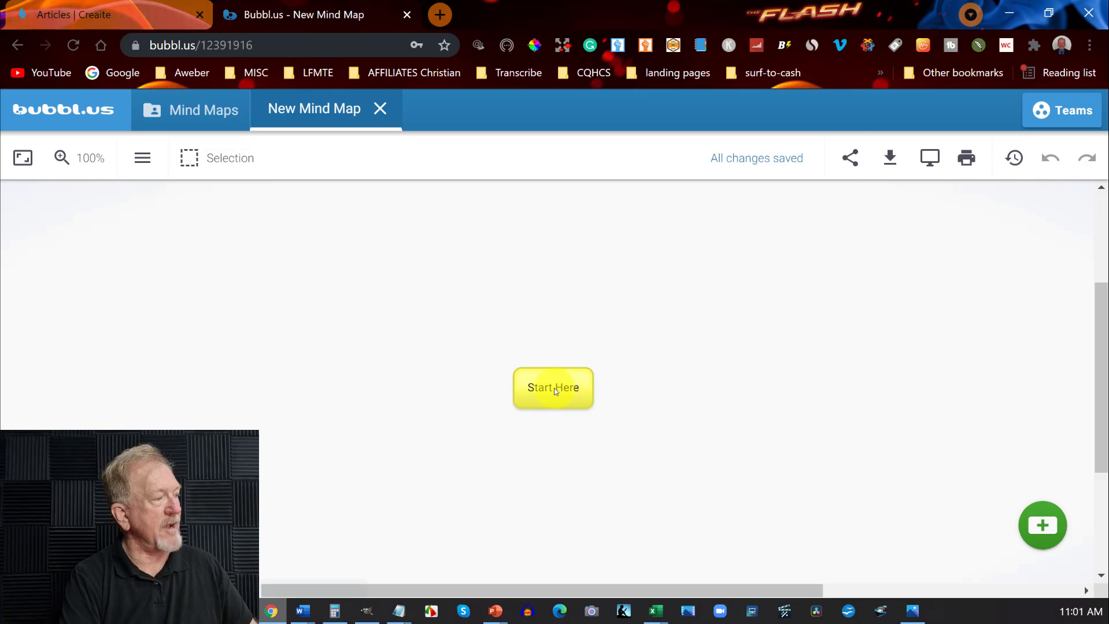
Add an empty sibling bubble beside the "Start Here" bubble and connect the two with an arrow line.
left_click(554, 388)
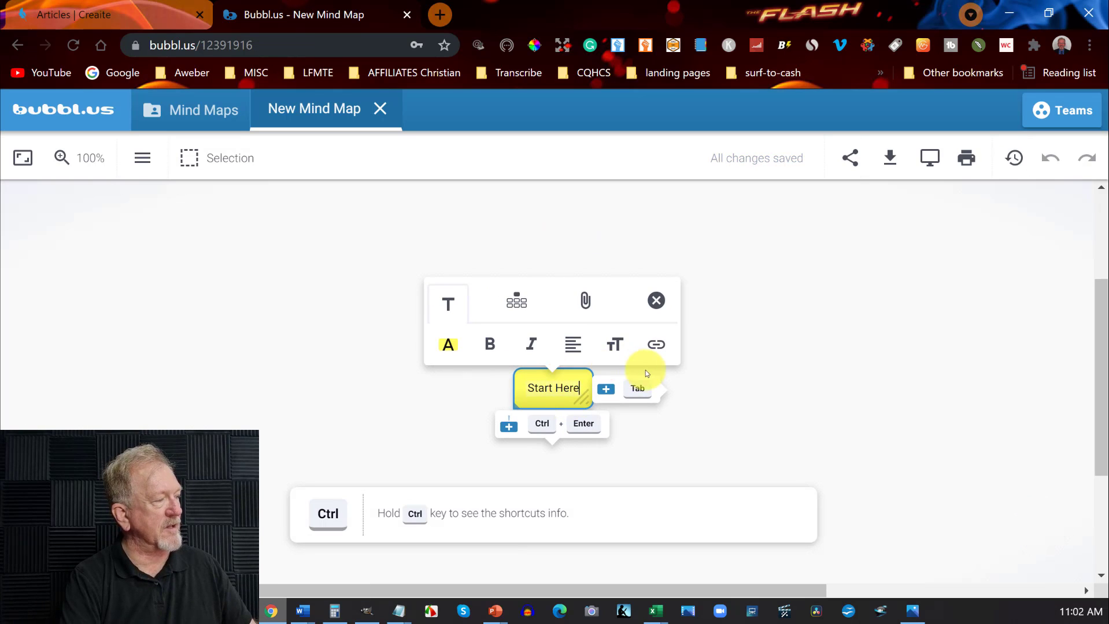
left_click(638, 390)
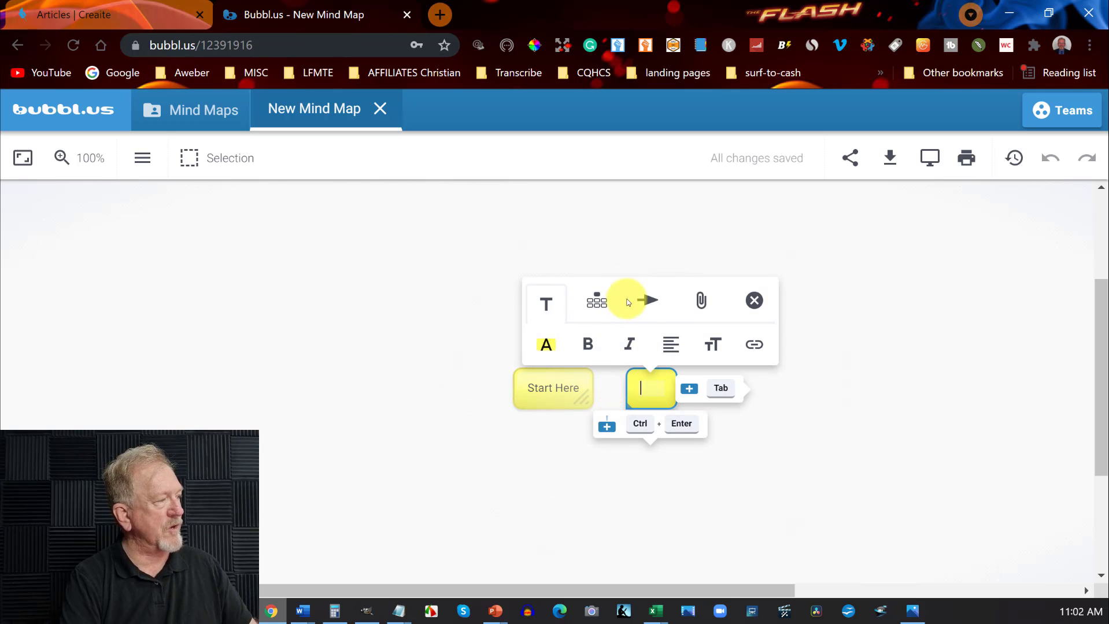
left_click(647, 300)
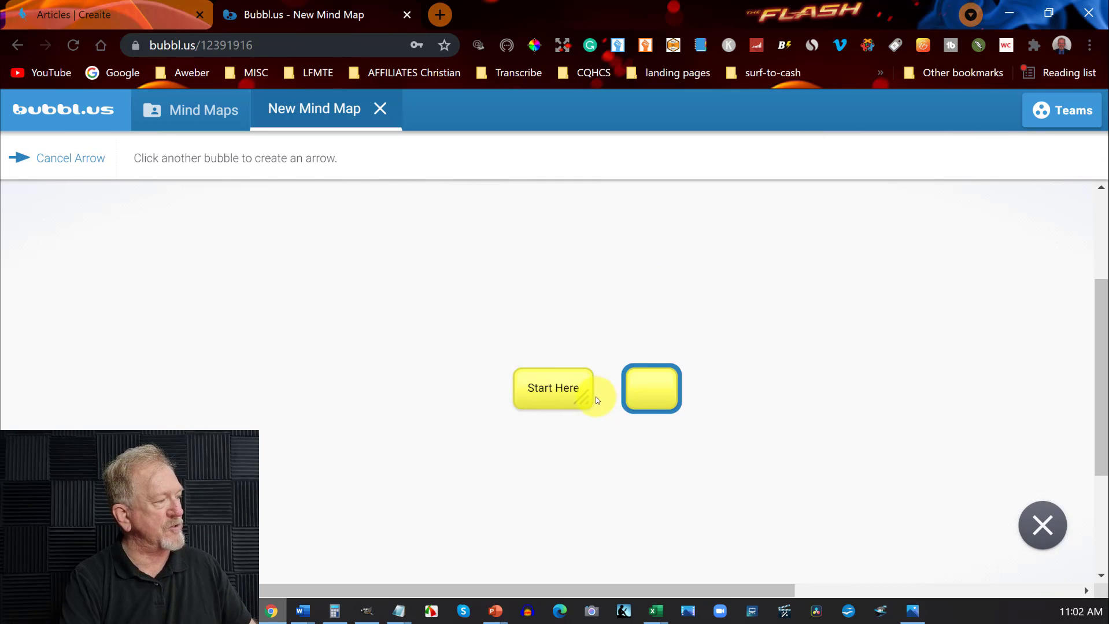
left_click(590, 390)
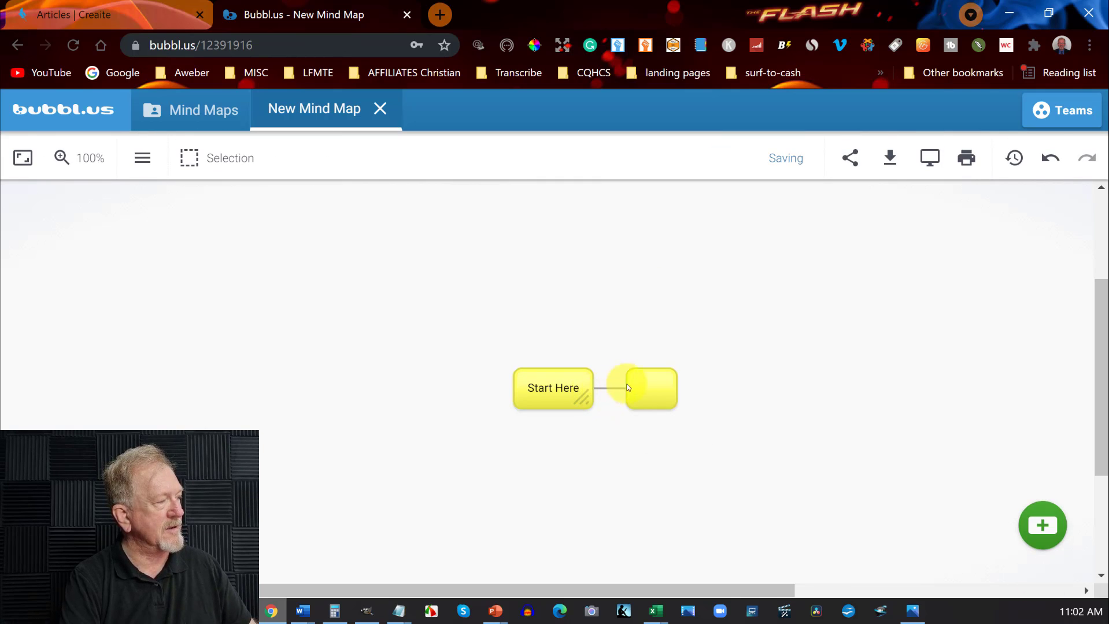
Add an empty child bubble below the empty yellow bubble.
mouse_move(641, 398)
left_click(649, 428)
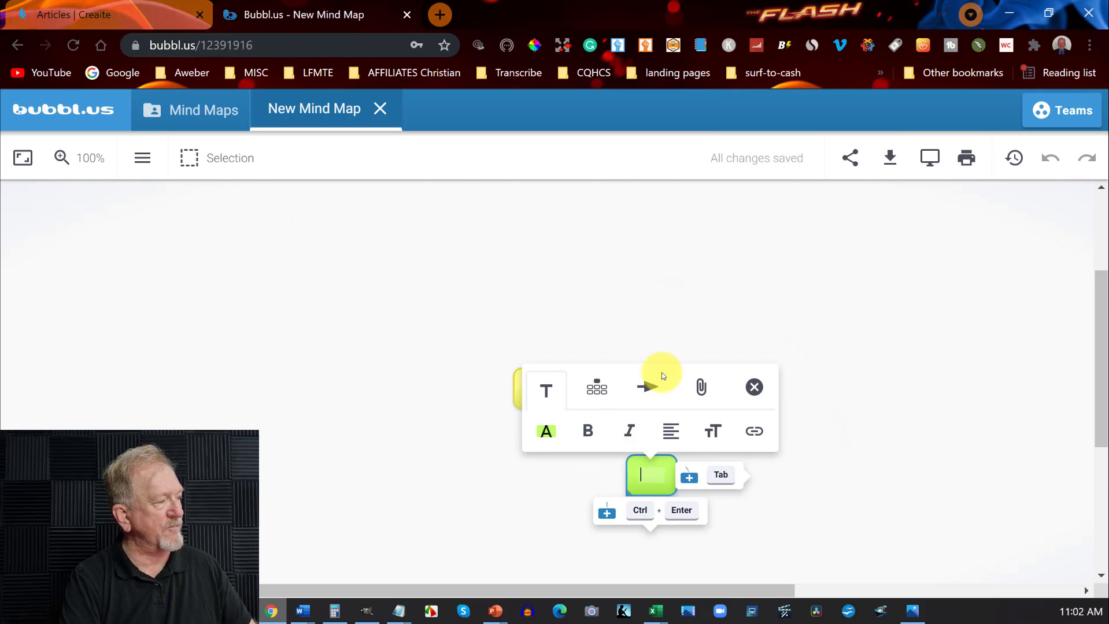
left_click(466, 320)
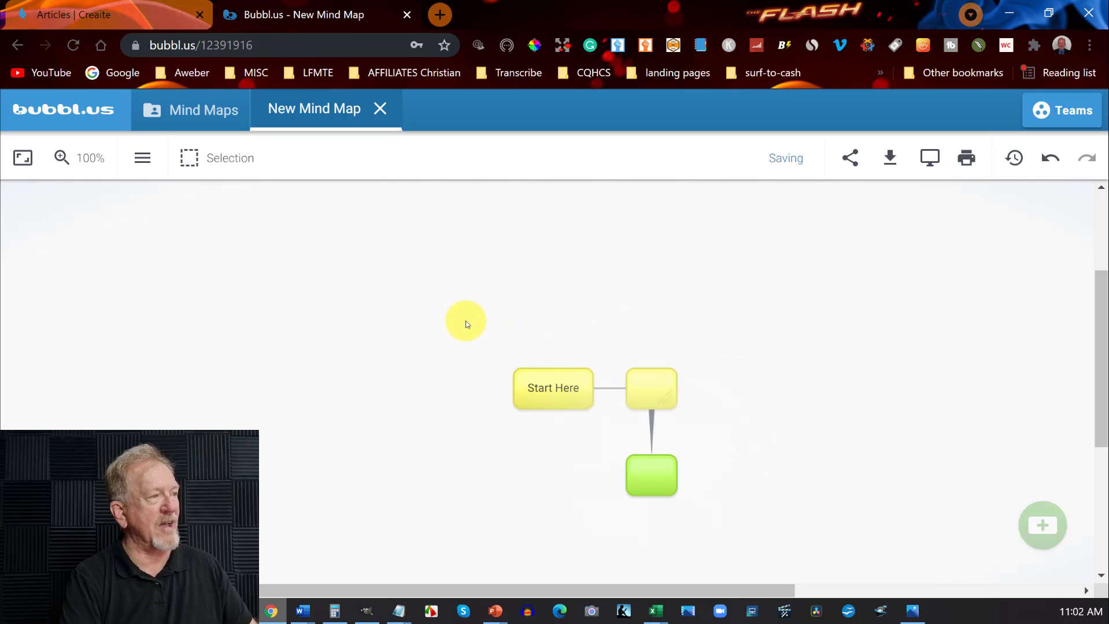
Replace the "Start Here" bubble's text with "Affiliate marketing".
double_click(539, 386)
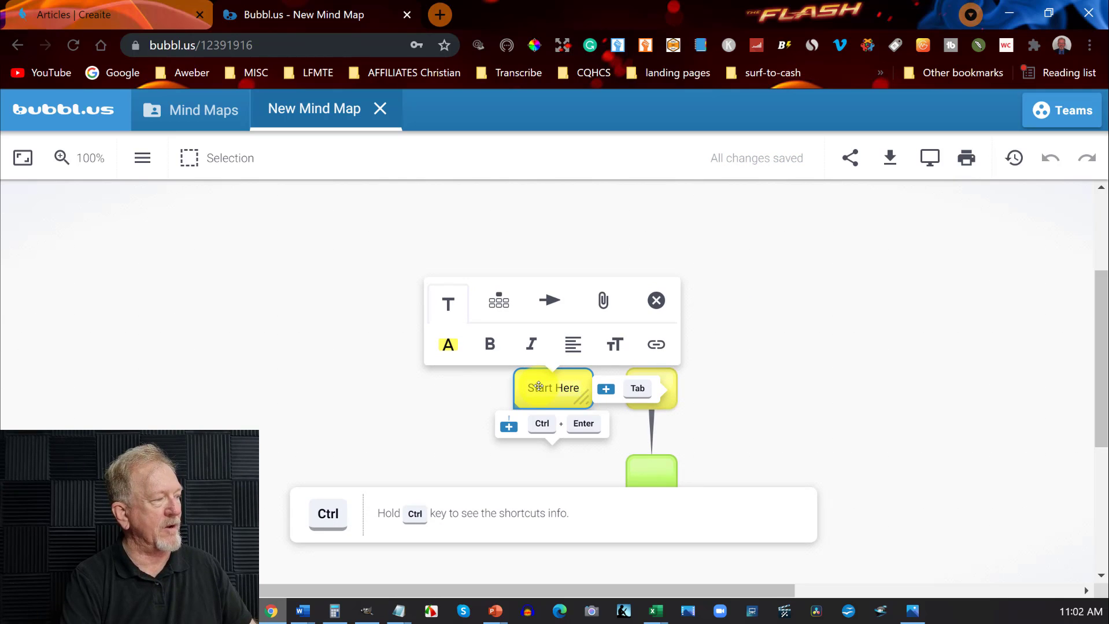
key("BackSpace")
key("BackSpace")
key("BackSpace")
key("BackSpace")
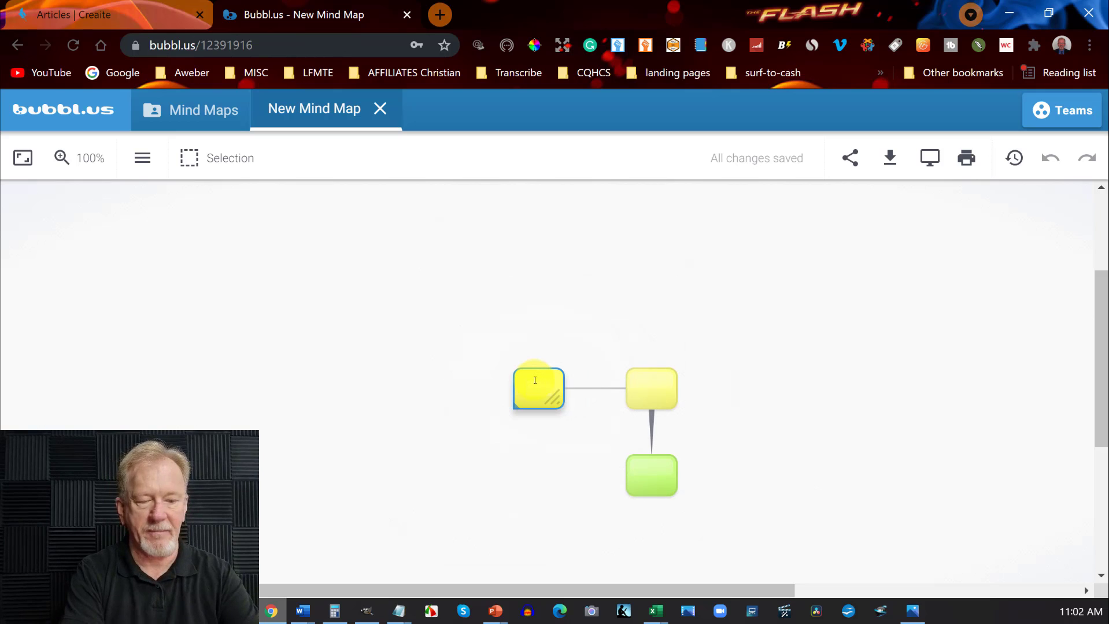
type("Affi")
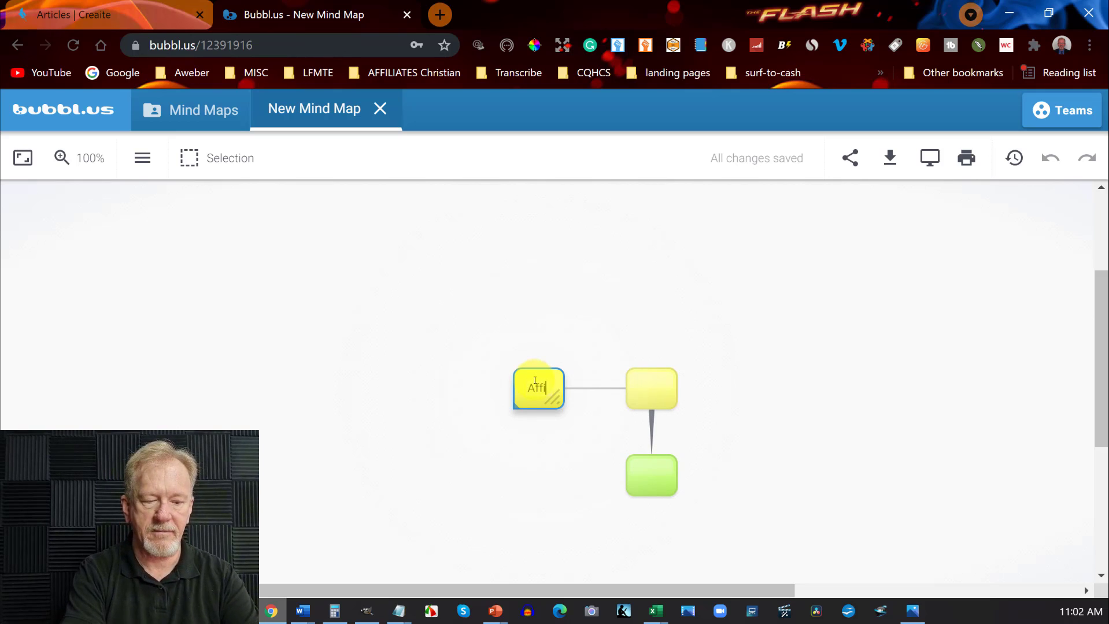
type("liate mar")
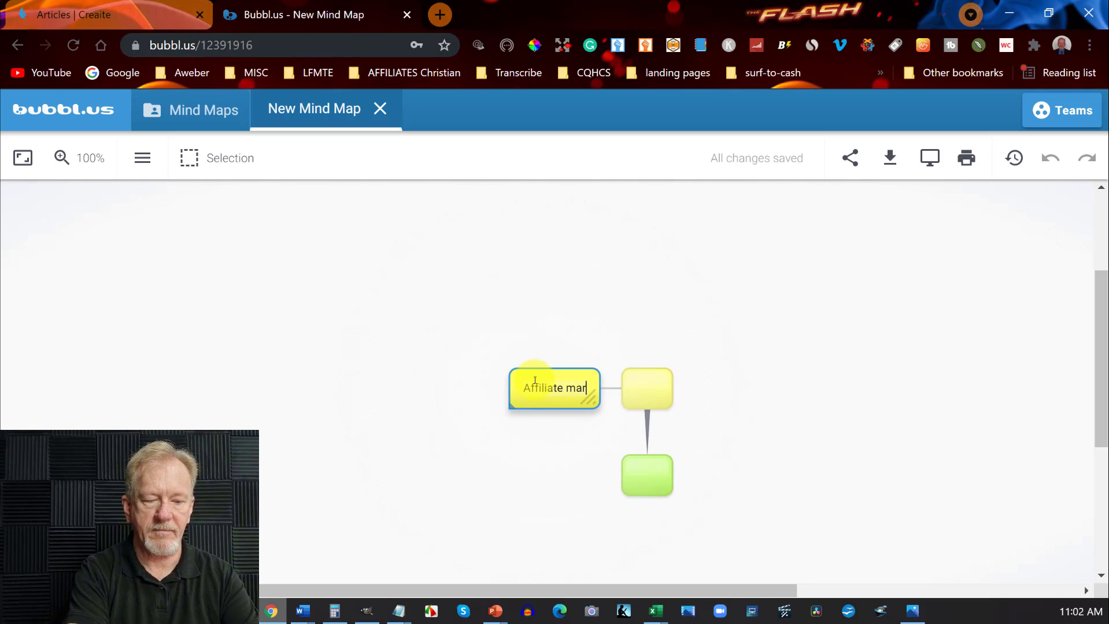
type("keting")
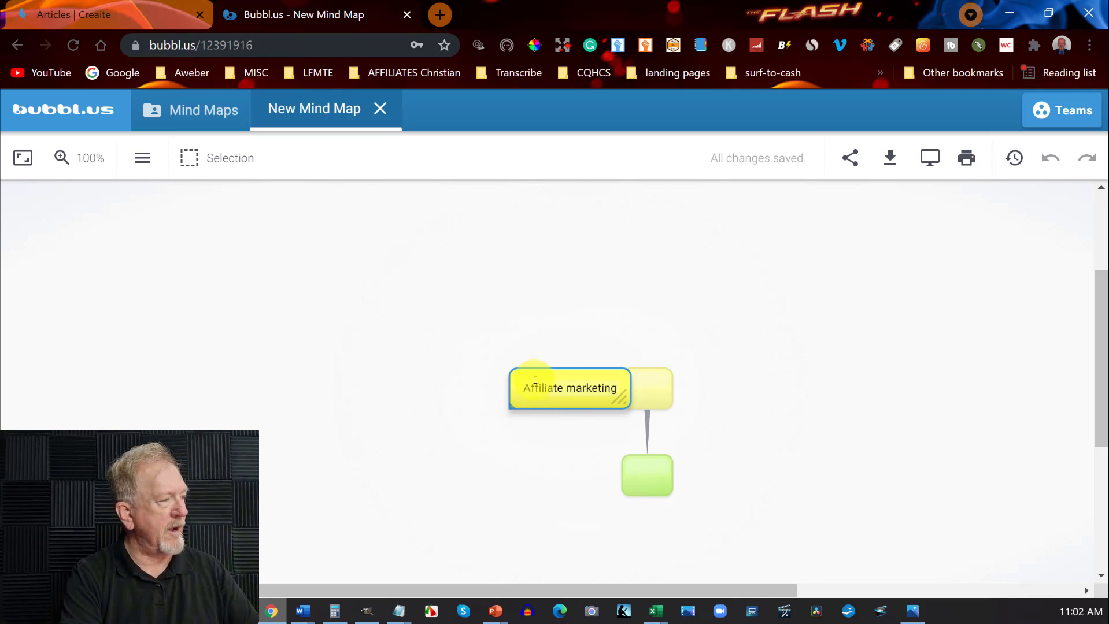
left_click(794, 354)
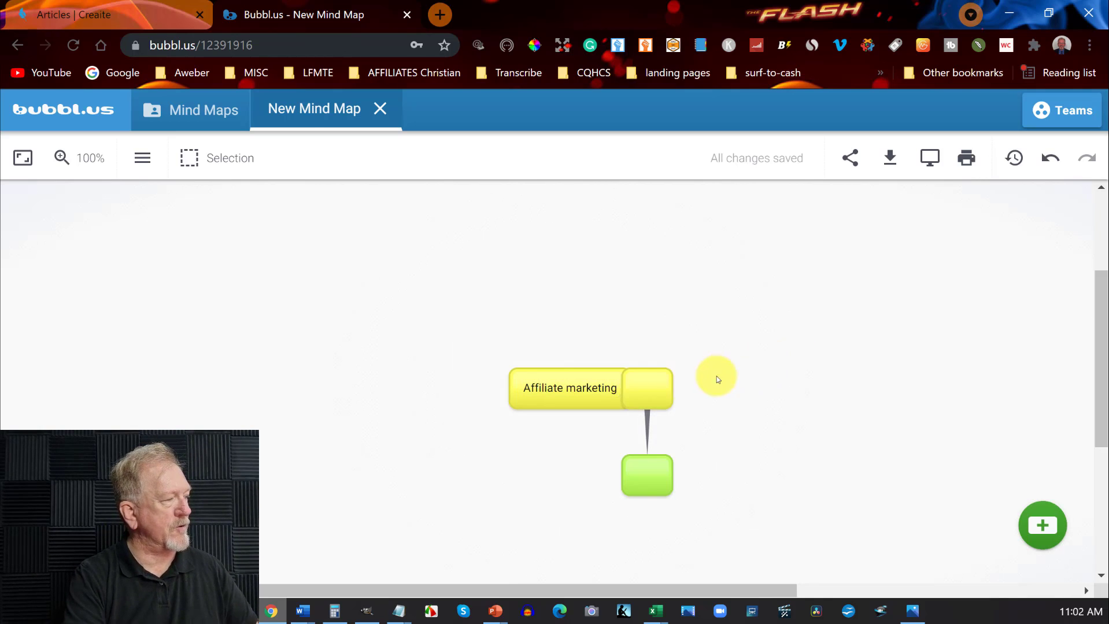
Move the empty yellow bubble clear of the "Affiliate marketing" bubble and label it "Introduction".
left_click_drag(657, 386, 705, 381)
left_click(705, 381)
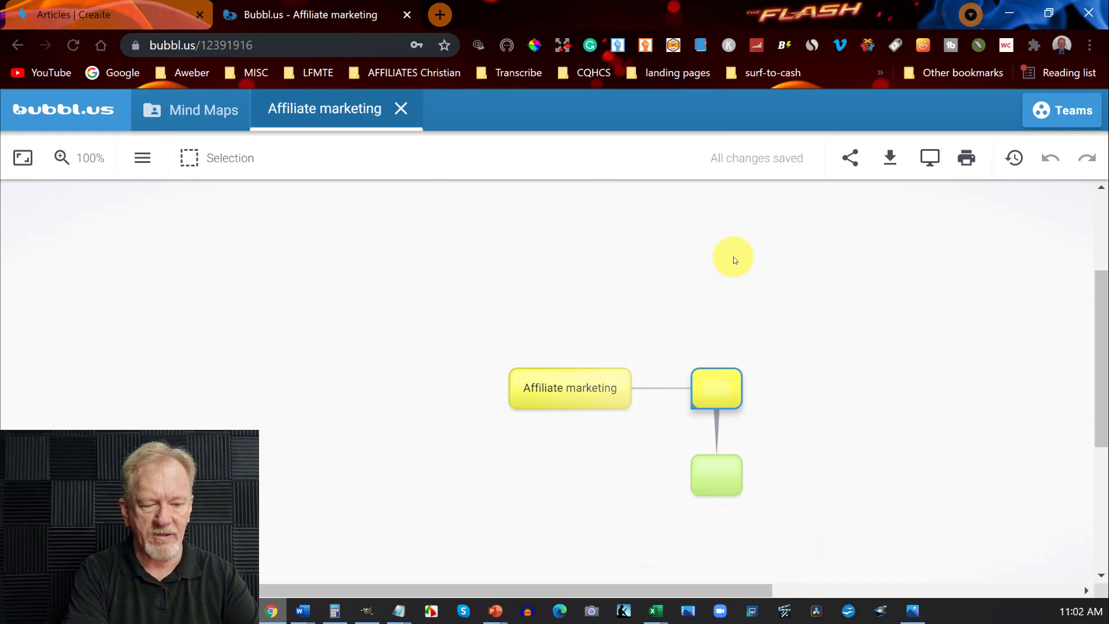
type("INtroduction")
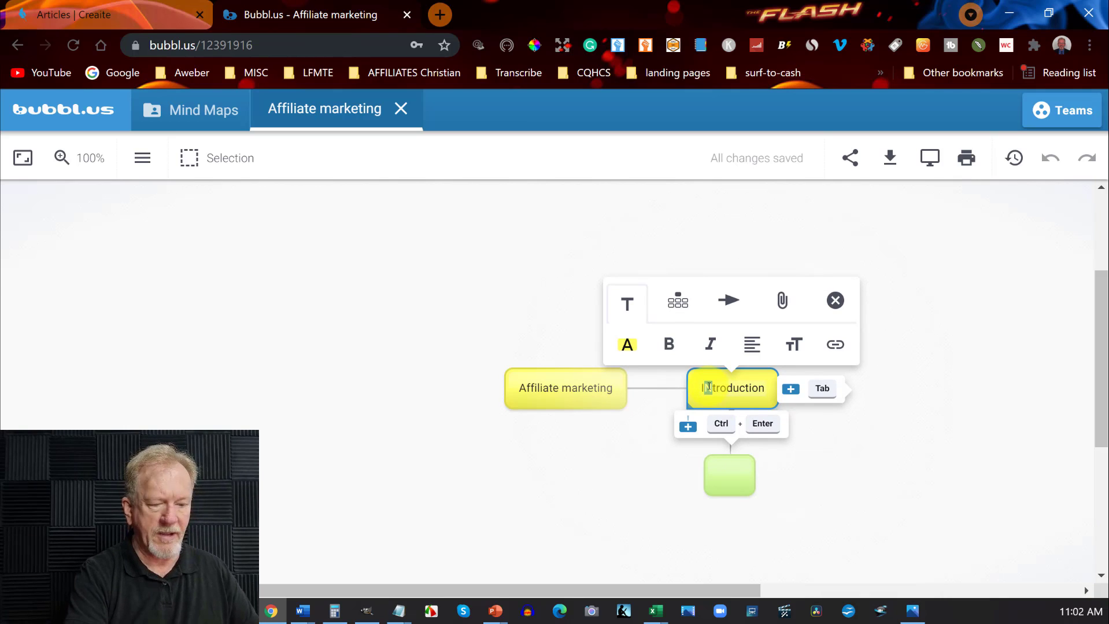
type("n")
Label the empty green bubble below "Introduction" as "introducing the topic".
left_click(716, 468)
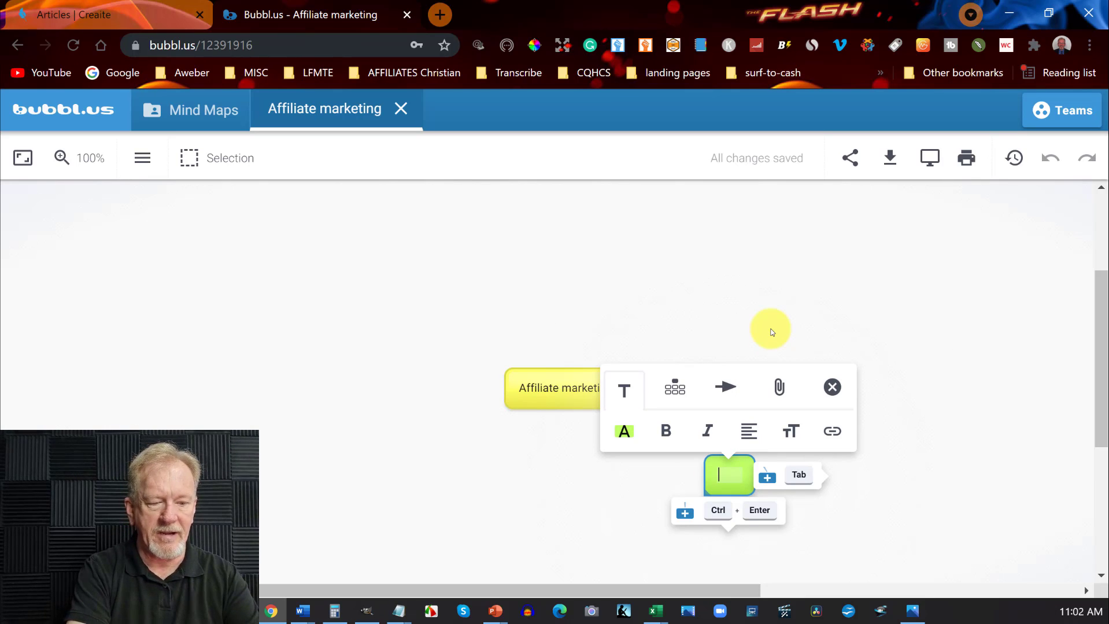
type("i")
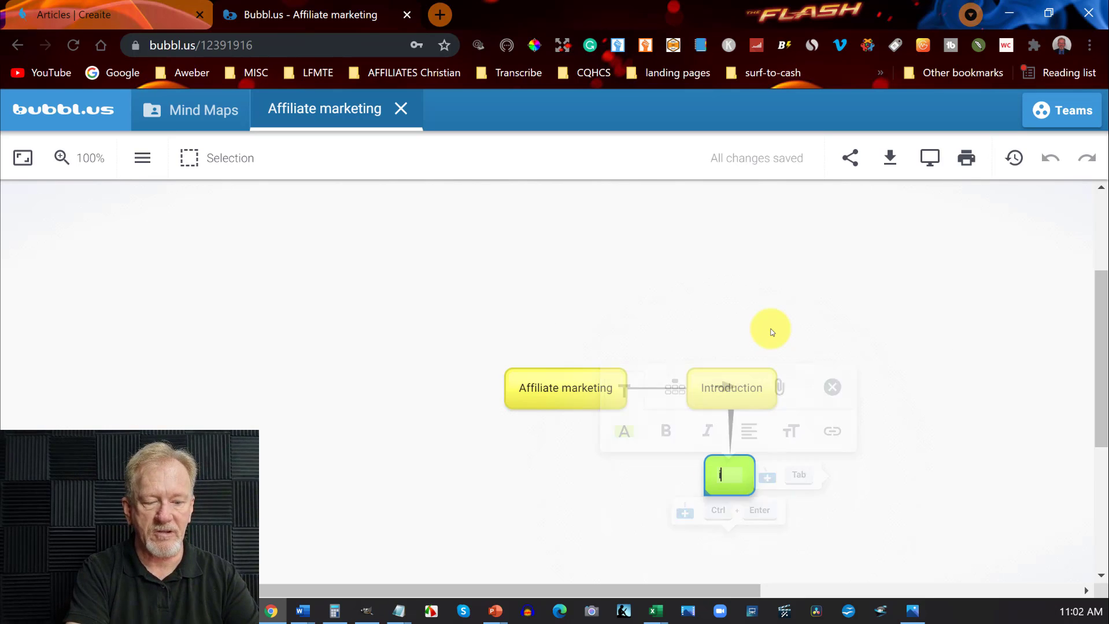
type("ntroduc")
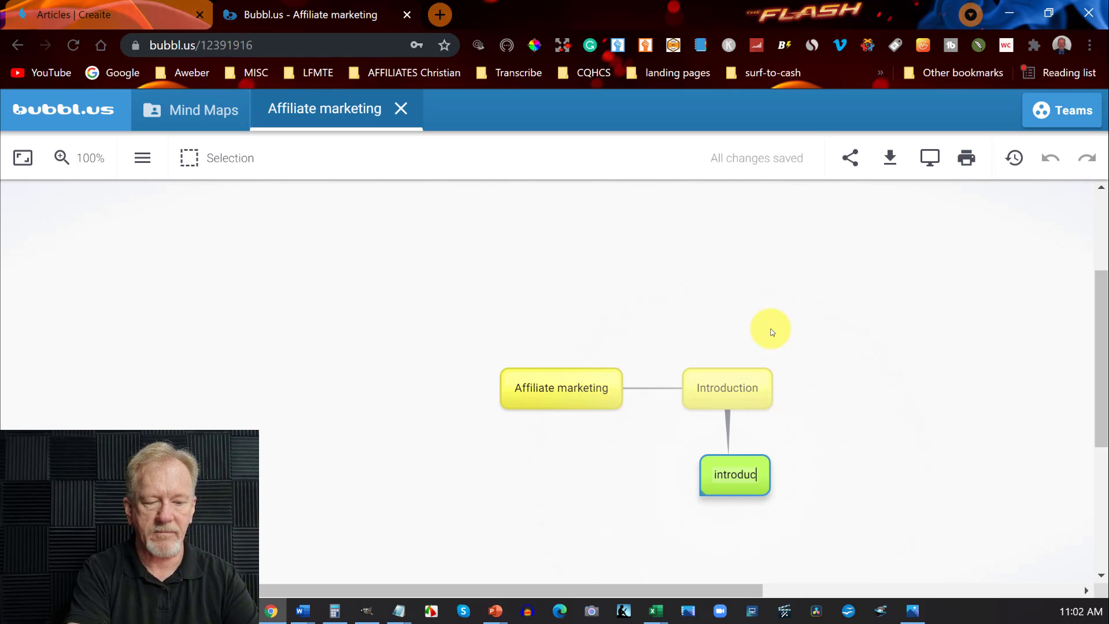
type("ing the topic")
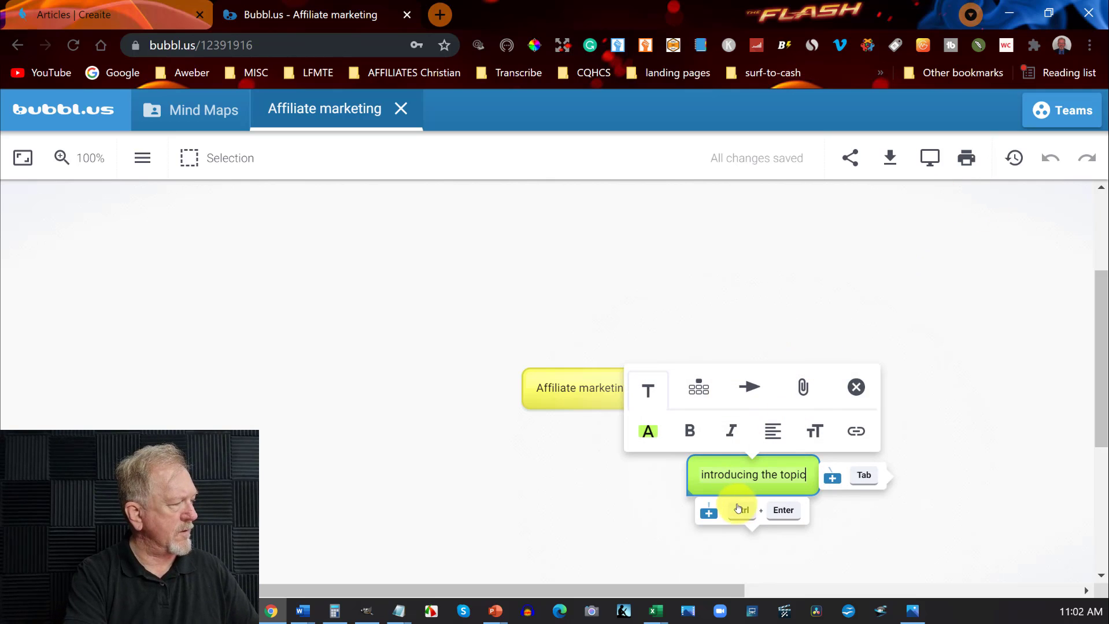
Add a child bubble below "introducing the topic" with the text "Why should people listen to you".
left_click(708, 513)
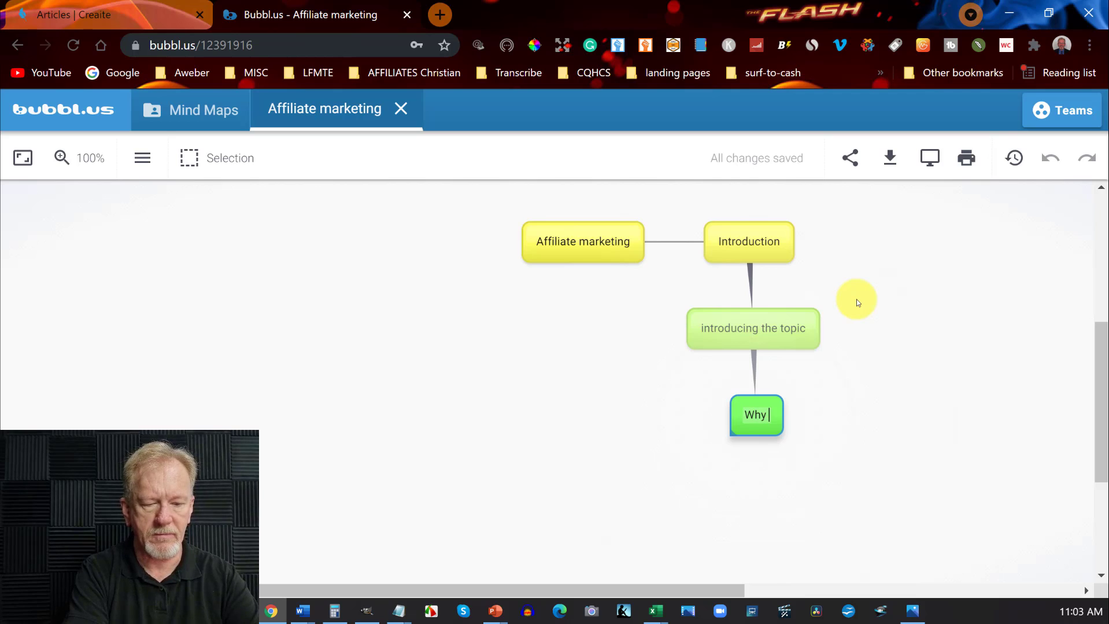
type("Why should p")
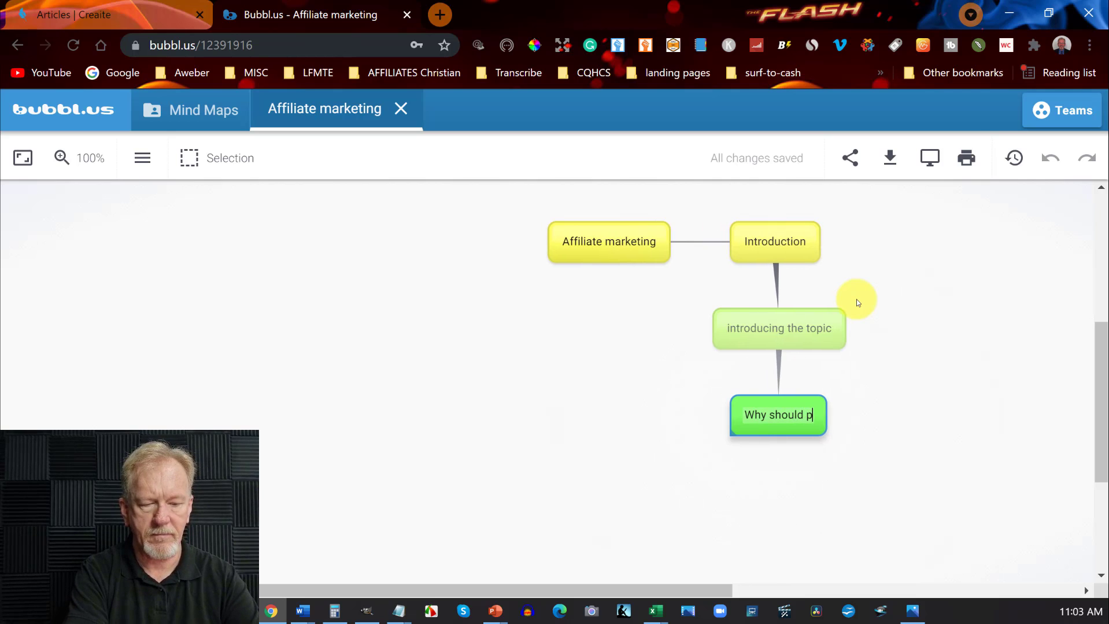
type("eople list")
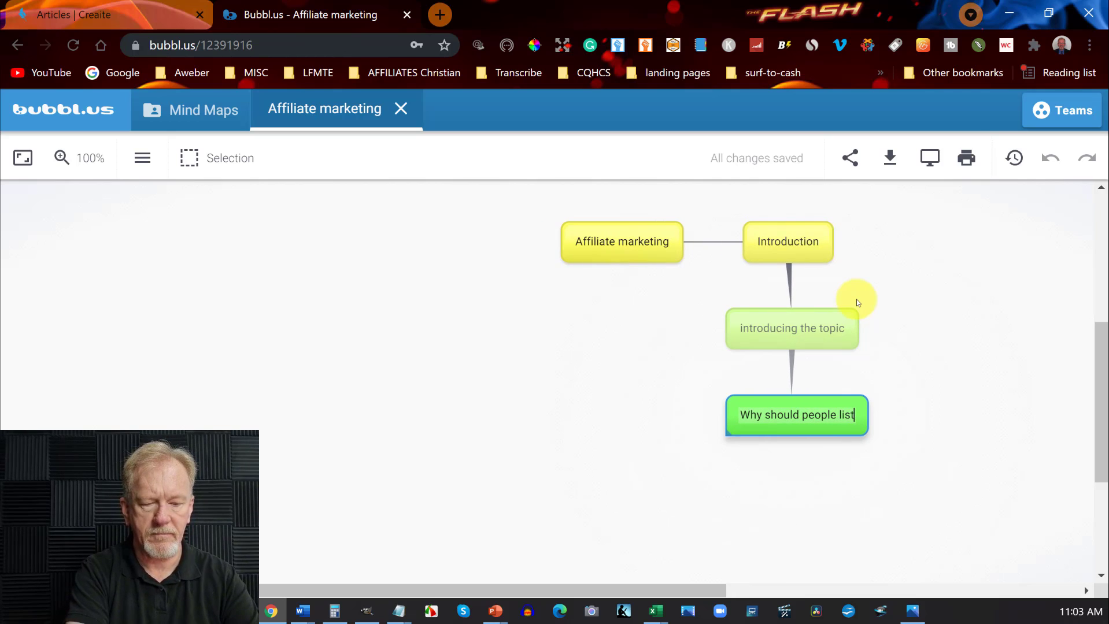
type("en to you")
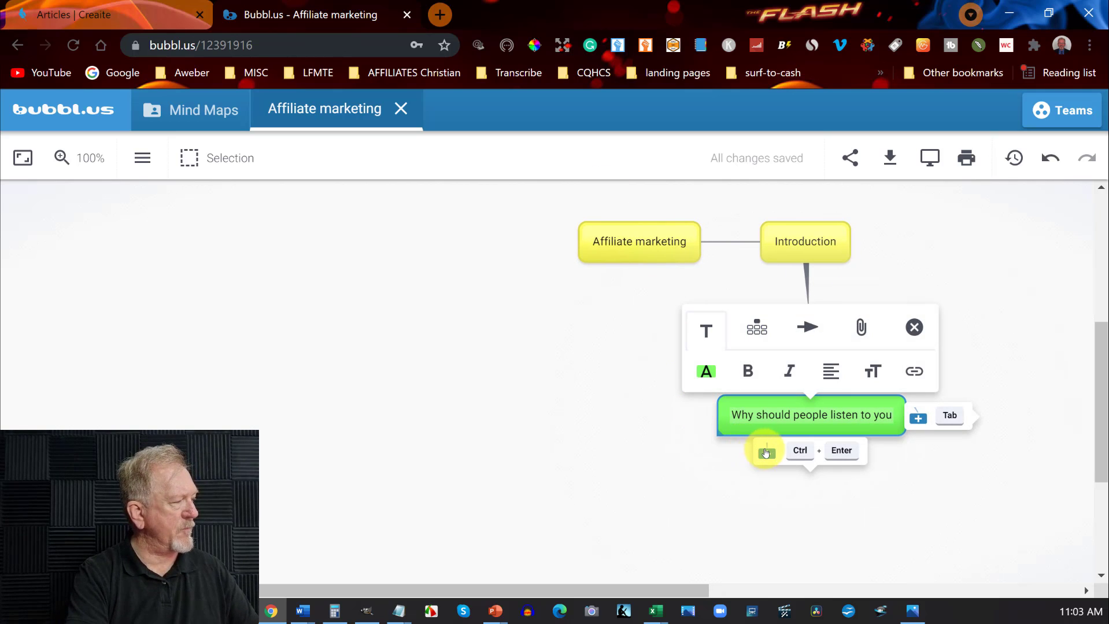
Add a child bubble below "Why should people listen to you" with the text "whats in the ebbk".
left_click(766, 452)
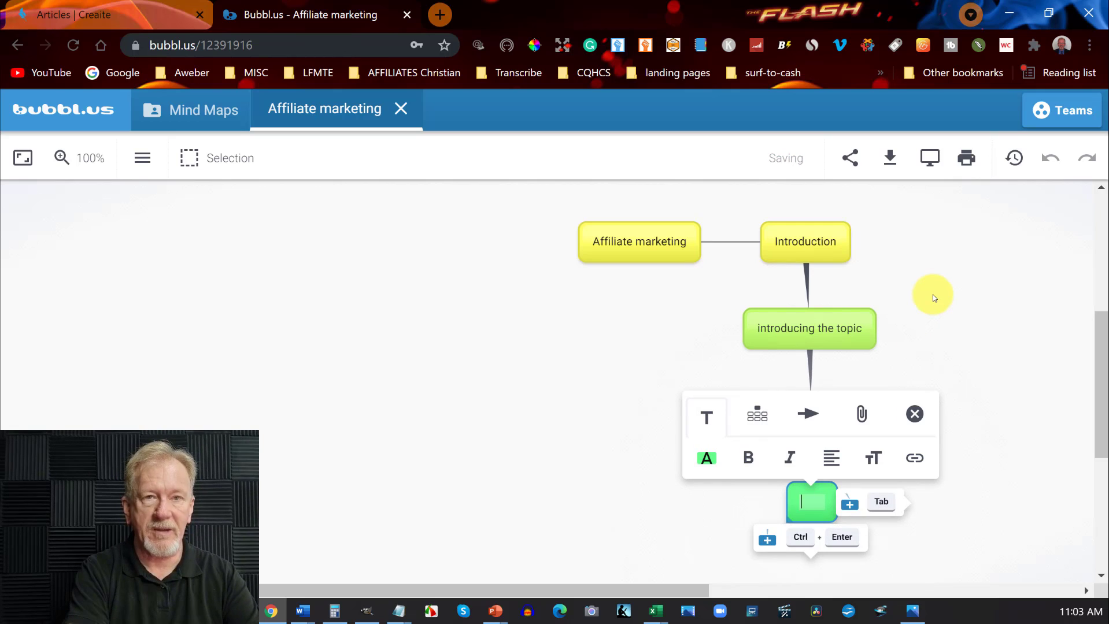
type("what")
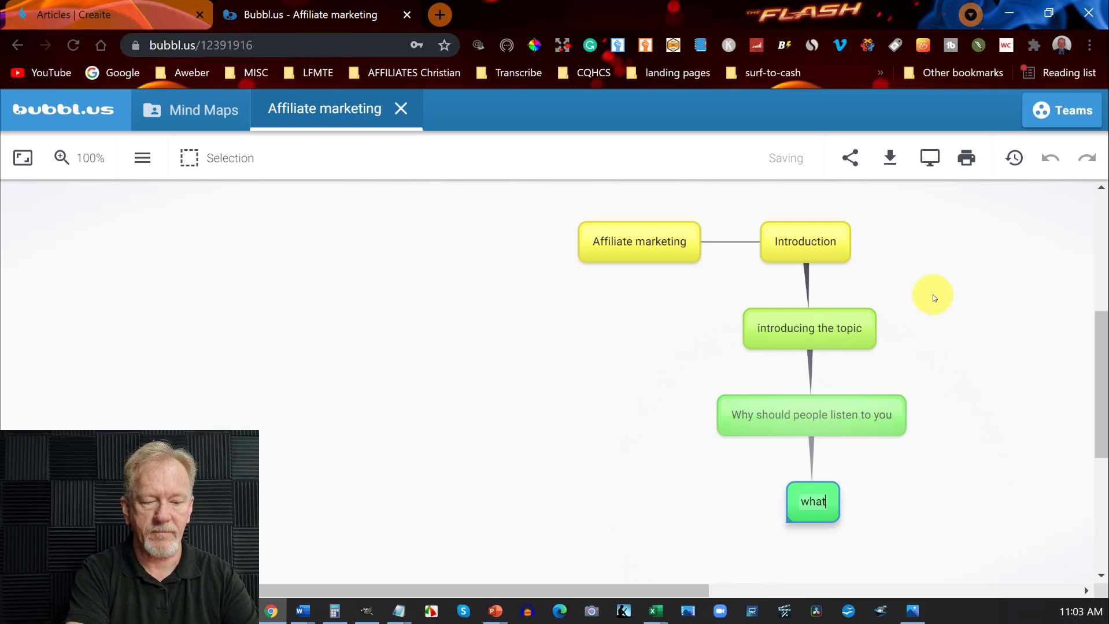
type("s in the ebbk")
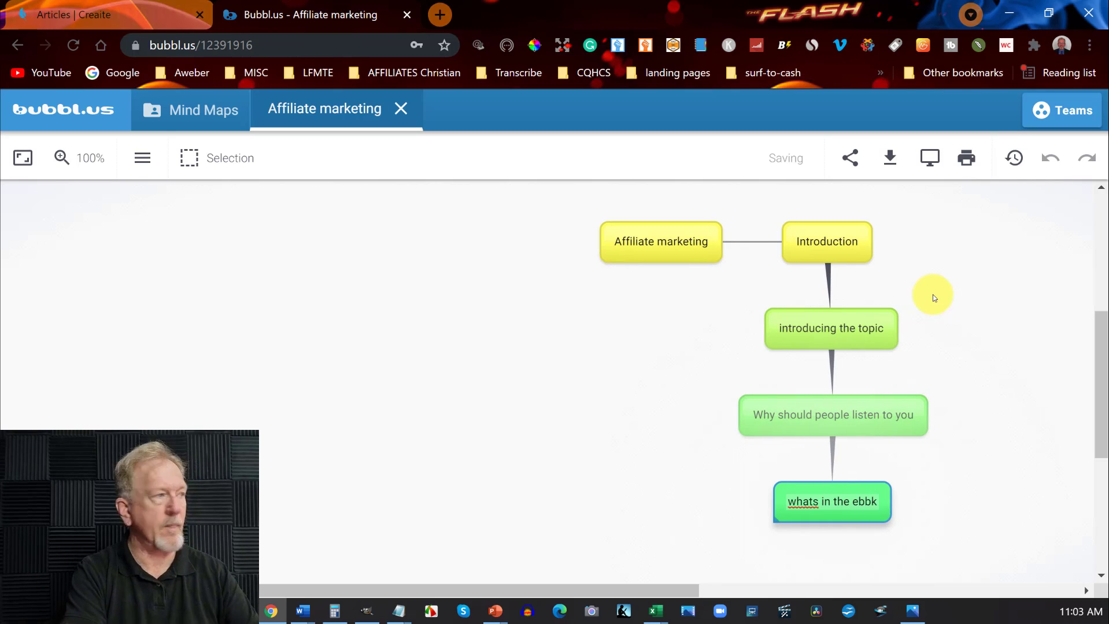
Add another sibling bubble from "Affiliate marketing" and place it above the "Introduction" bubble.
left_click(696, 237)
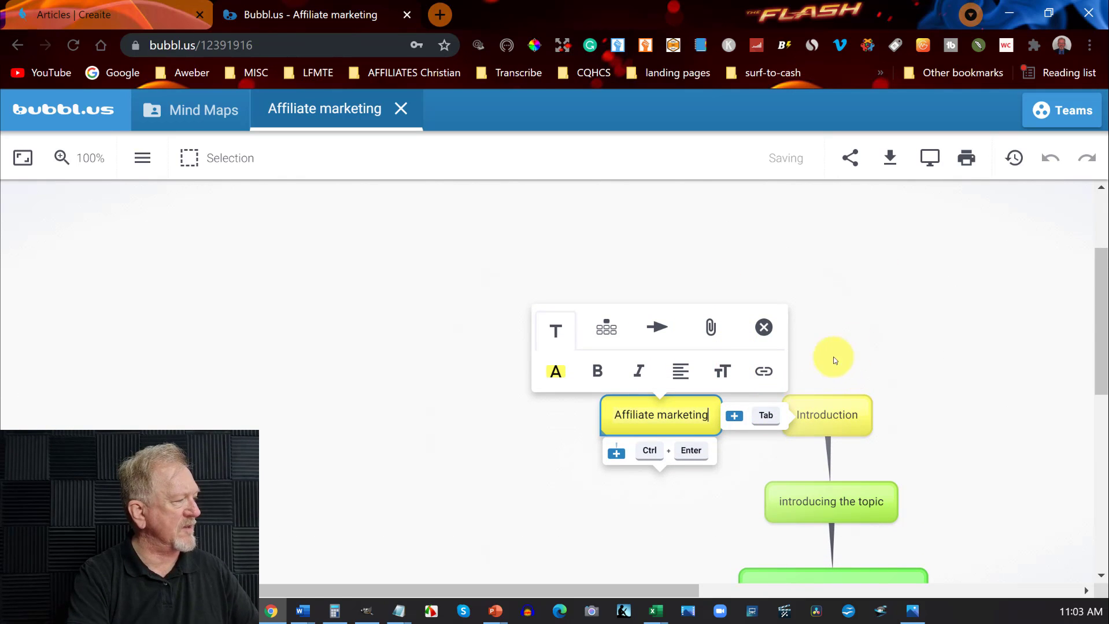
left_click(758, 414)
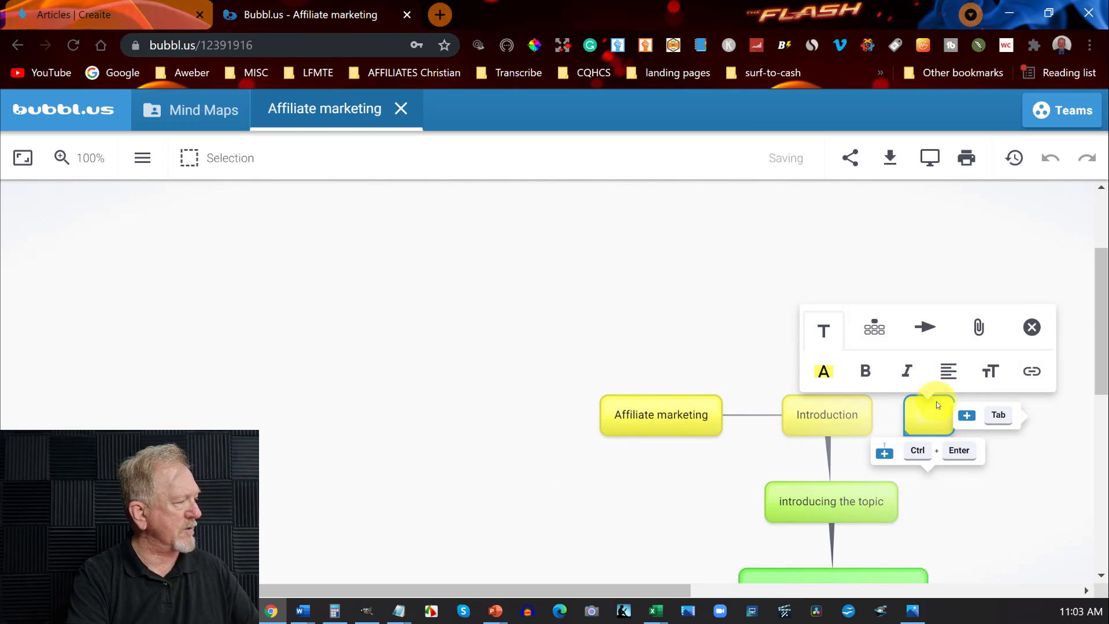
left_click(776, 294)
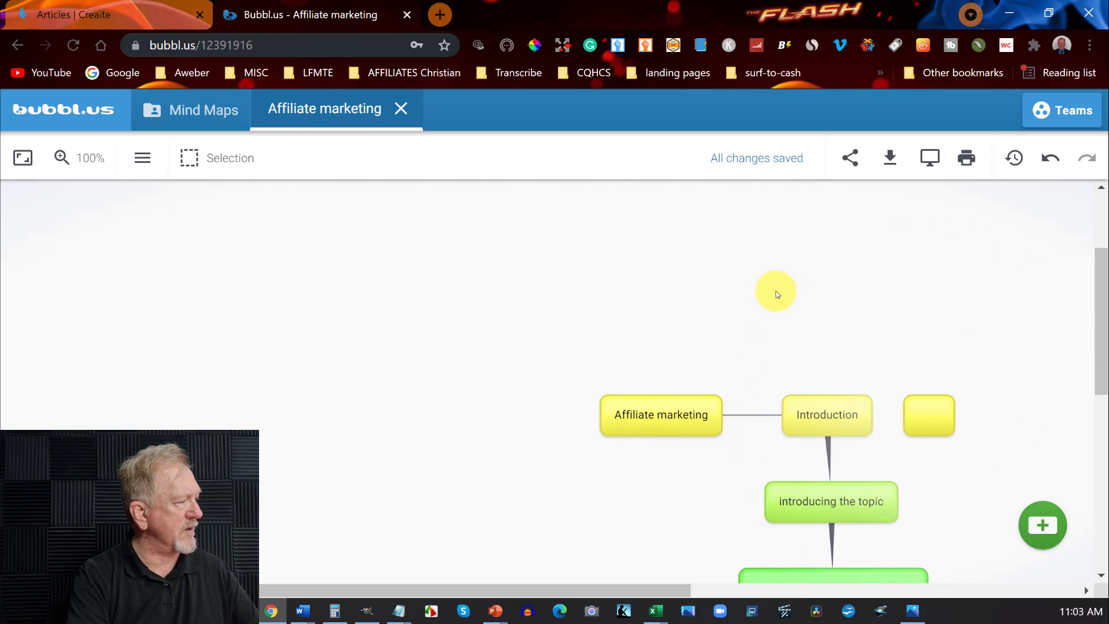
left_click_drag(937, 410, 819, 322)
Connect the empty bubble above "Introduction" to the "Affiliate marketing" bubble and open its text for editing.
left_click(819, 321)
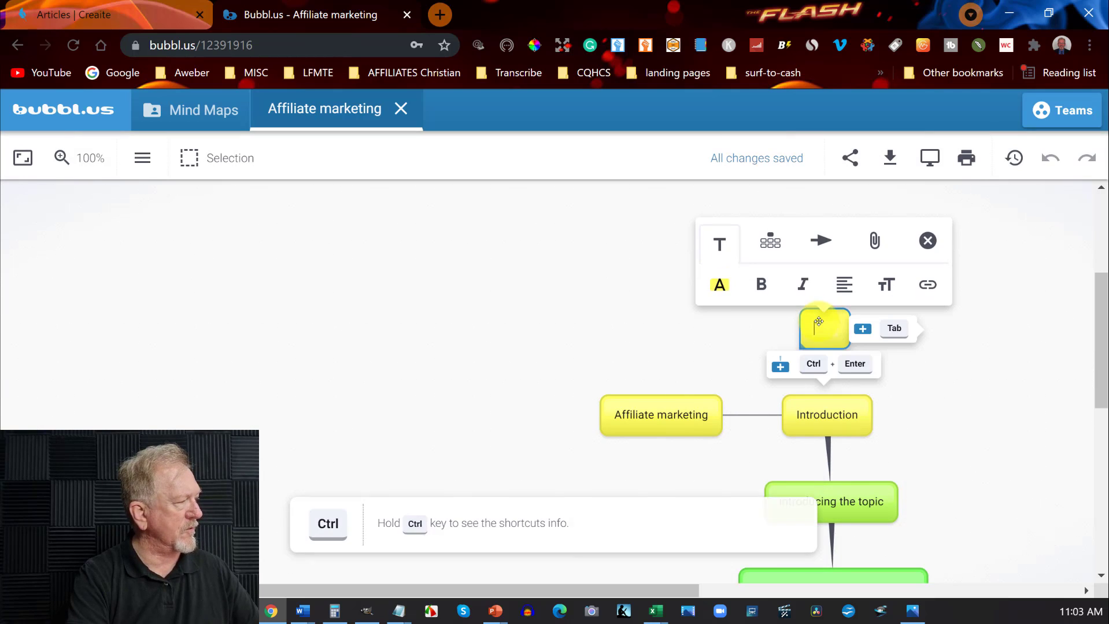
left_click(820, 241)
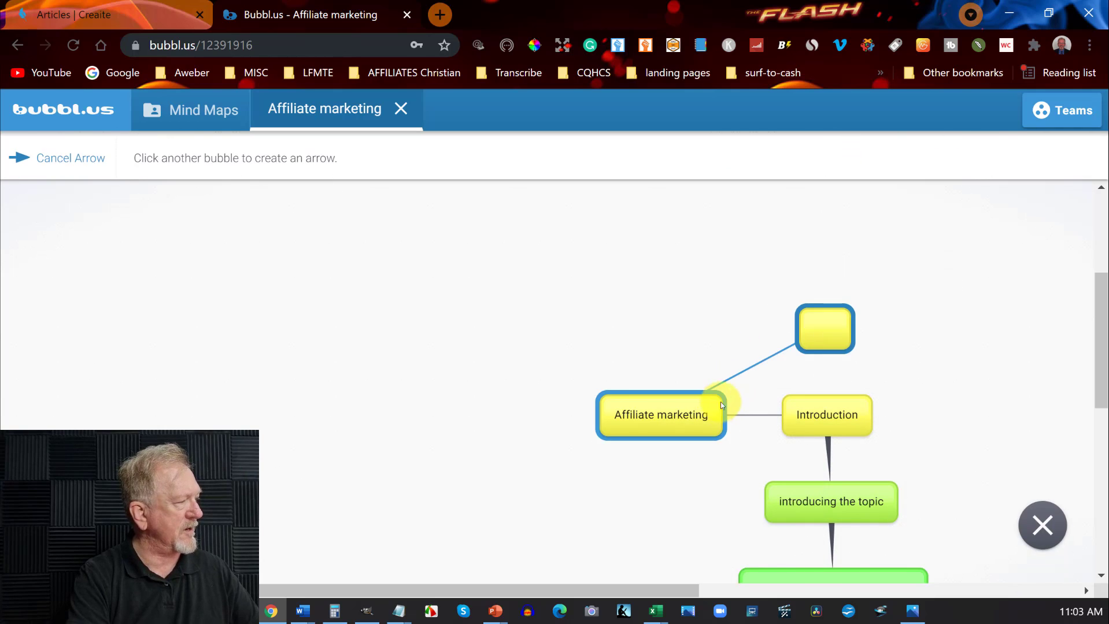
left_click(721, 402)
left_click(819, 327)
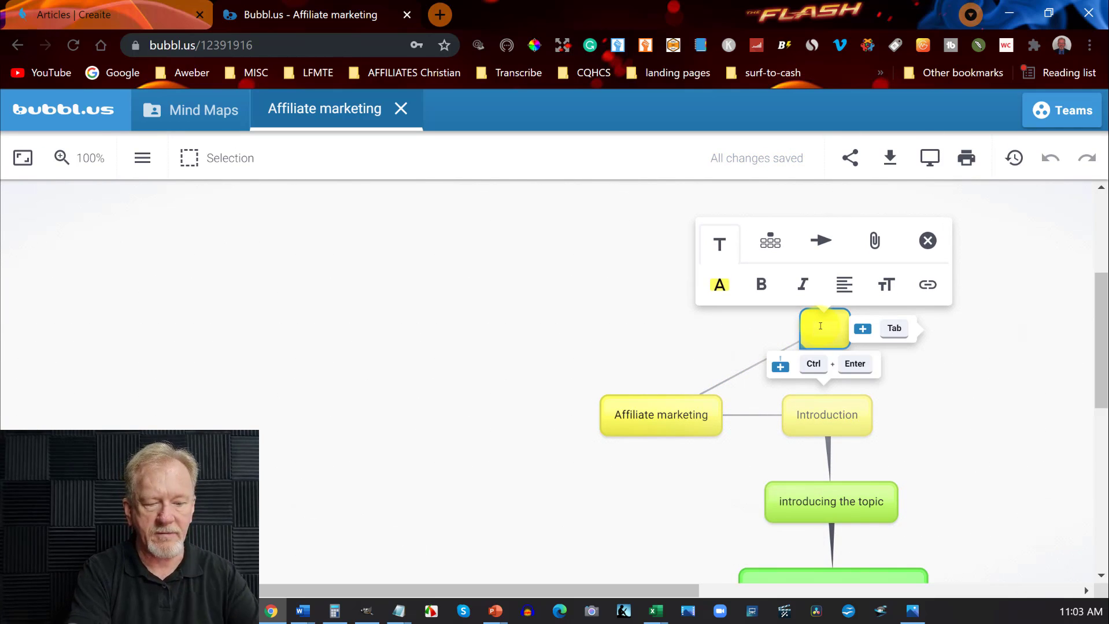
Enter "Chapter 1" as the text of the empty bubble above "Introduction".
key("shift")
type("Chapt")
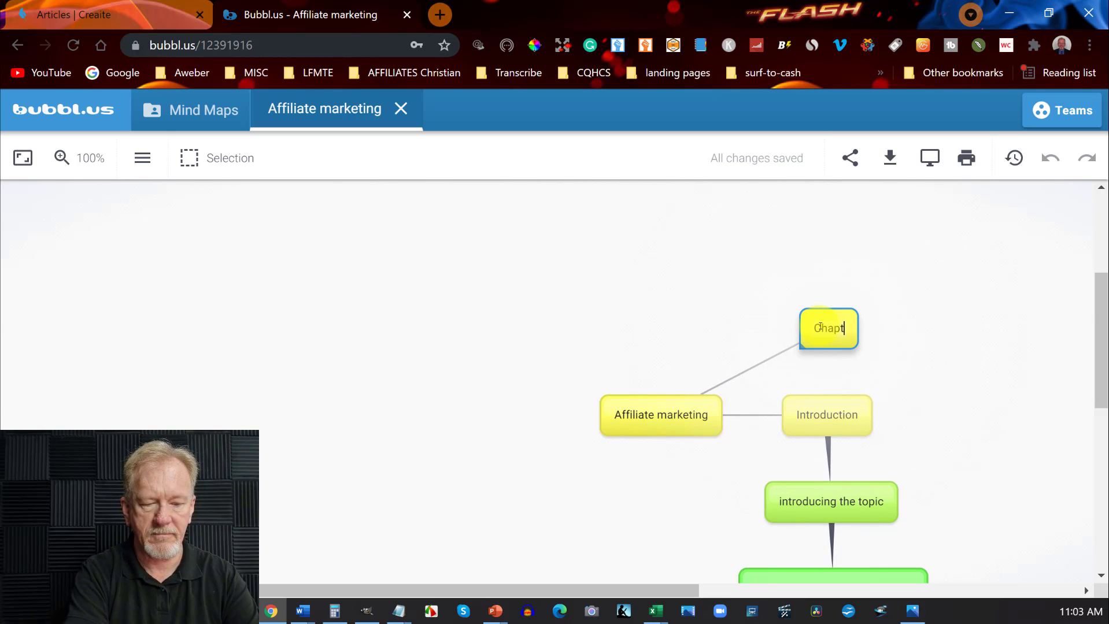
type("er ")
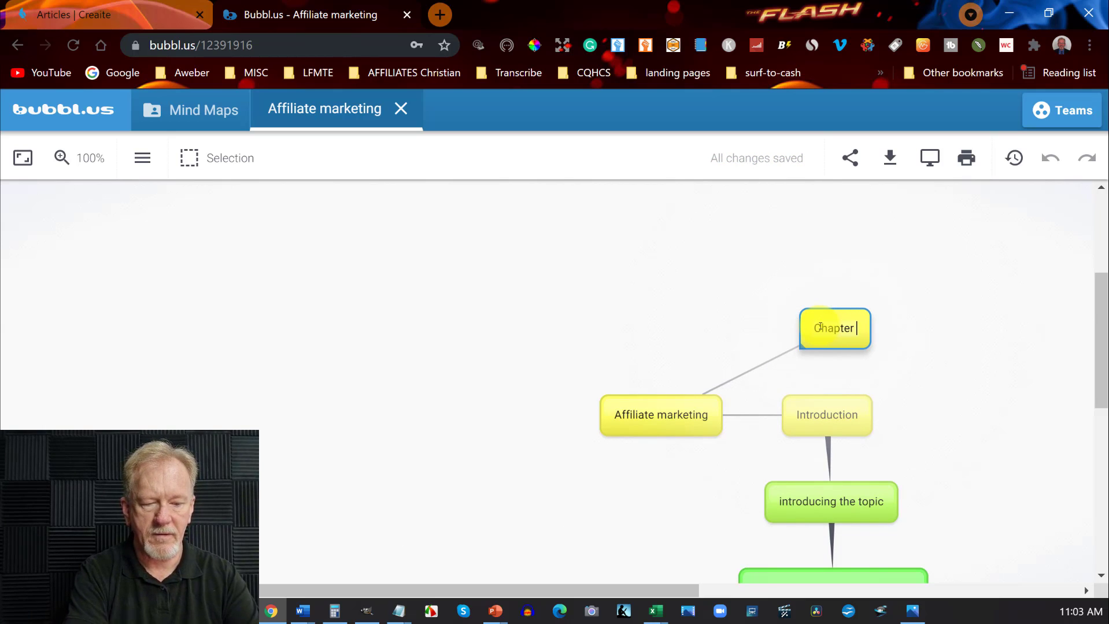
type("1")
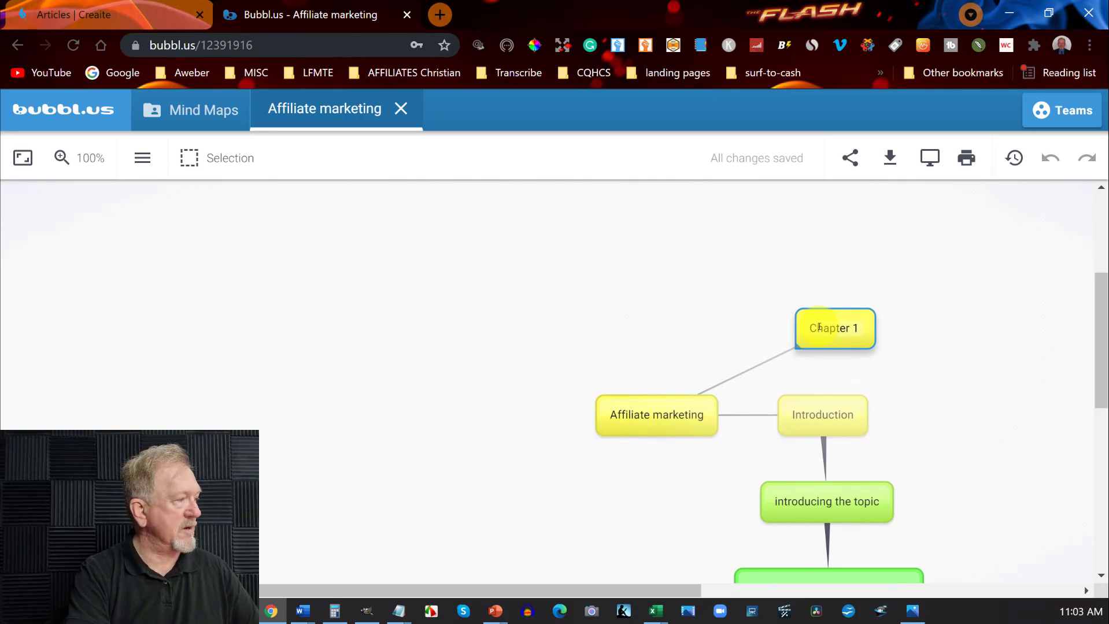
Add a child bubble to "Chapter 1" and place it above and to the right of its parent.
left_click(819, 327)
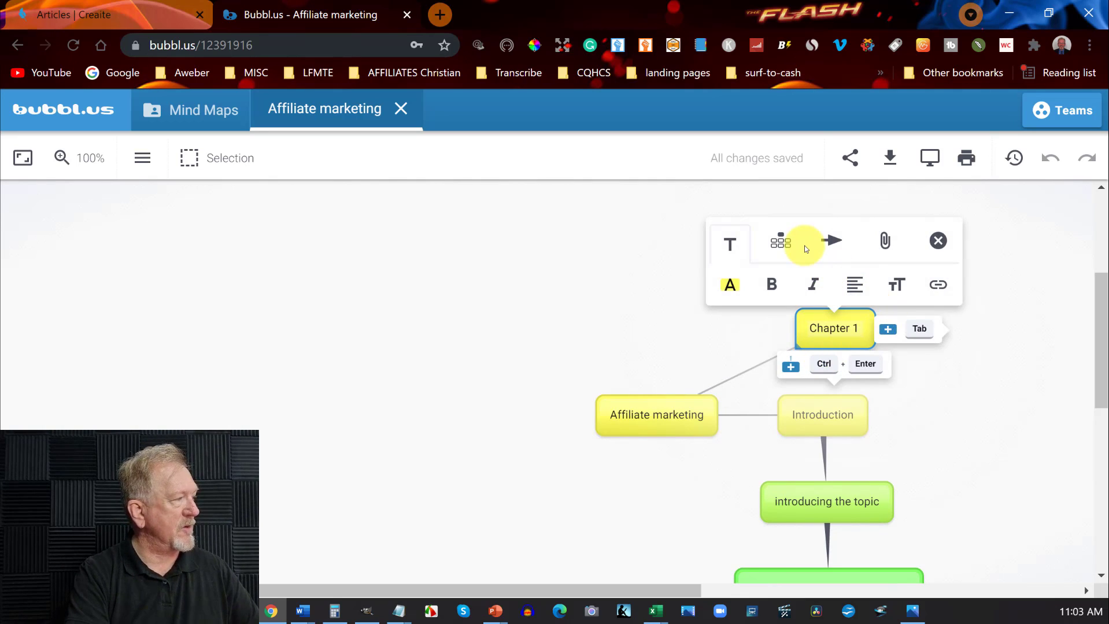
left_click(847, 368)
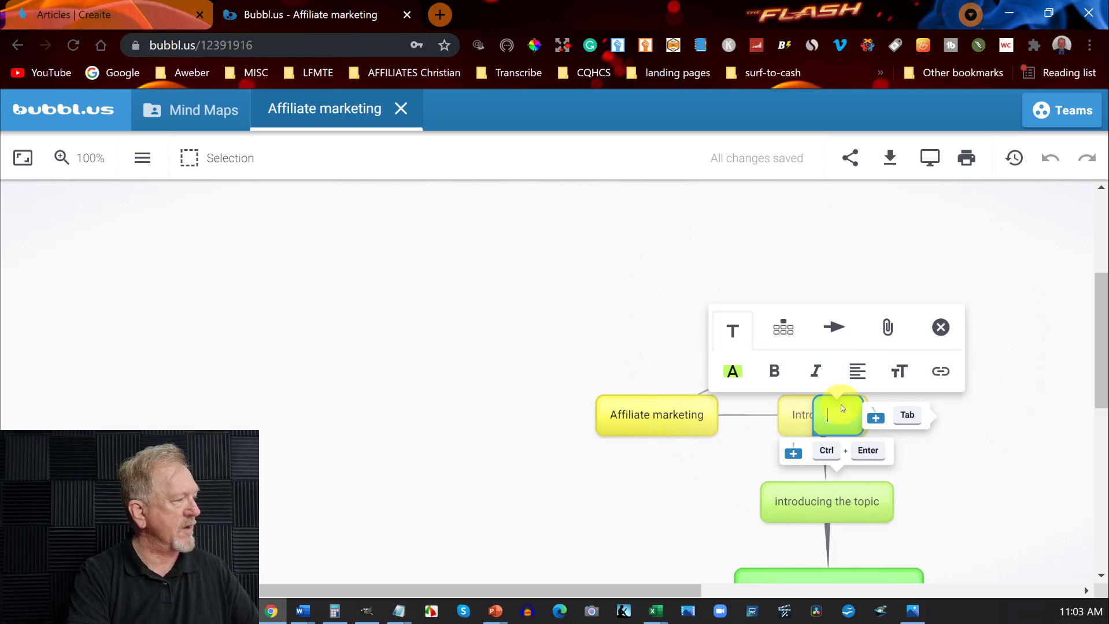
left_click(1007, 337)
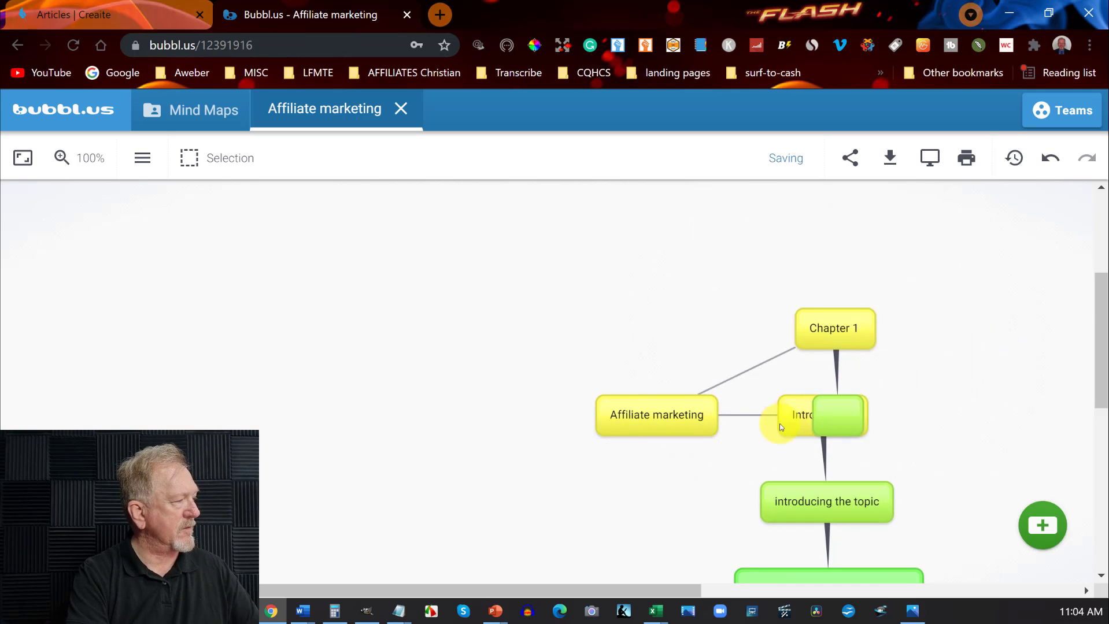
left_click_drag(828, 399, 919, 263)
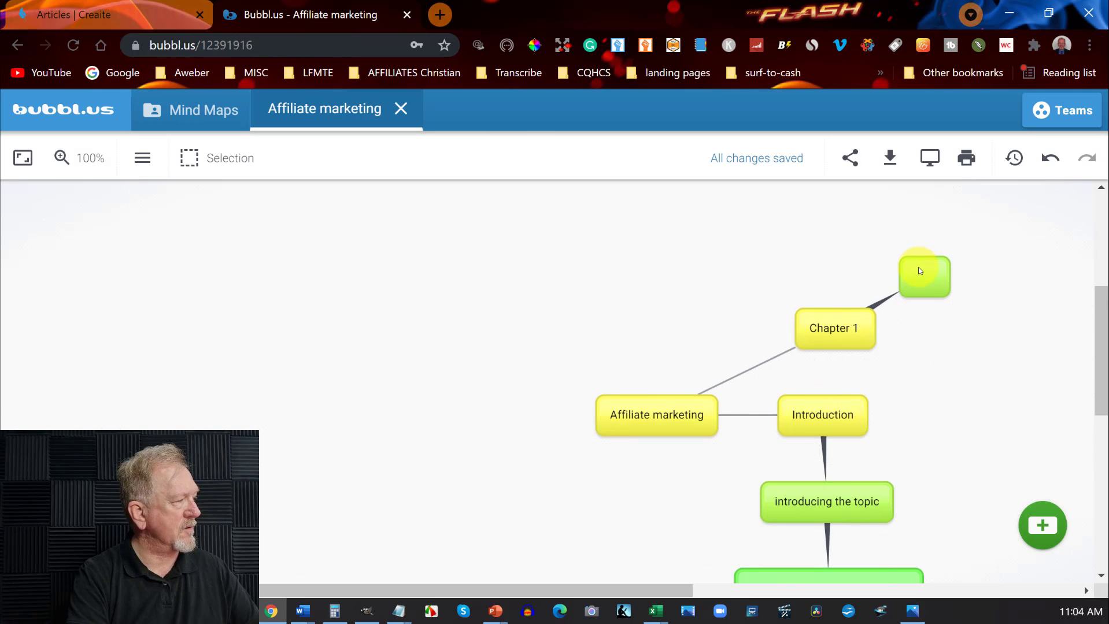
Label the empty child bubble of "Chapter 1" as "What is affiliate marketing".
left_click(919, 267)
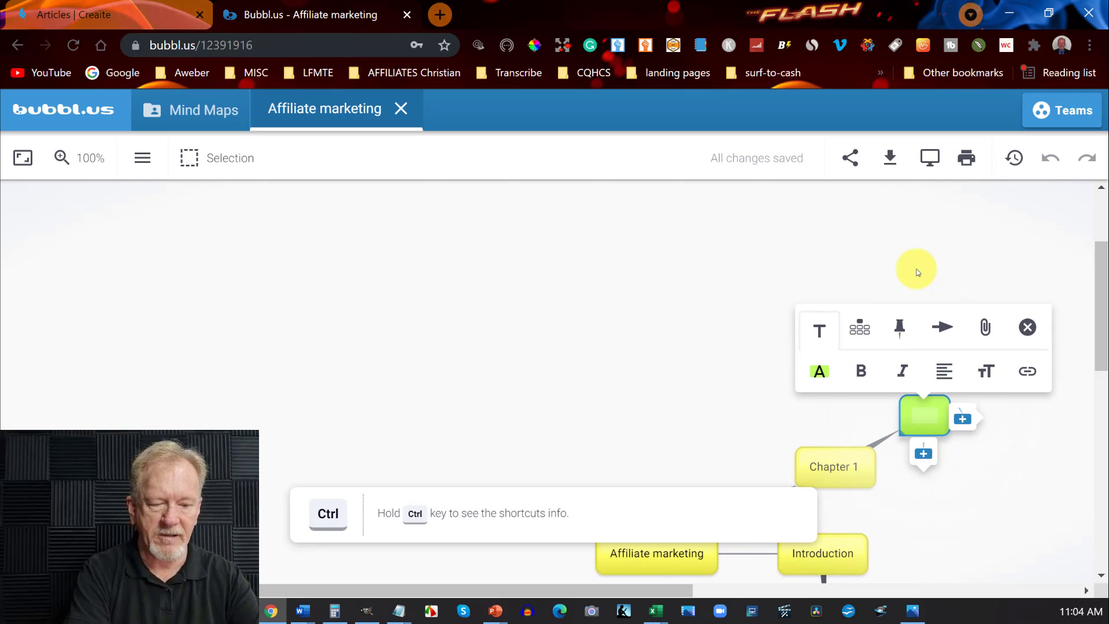
scroll(917, 273, "down", 10)
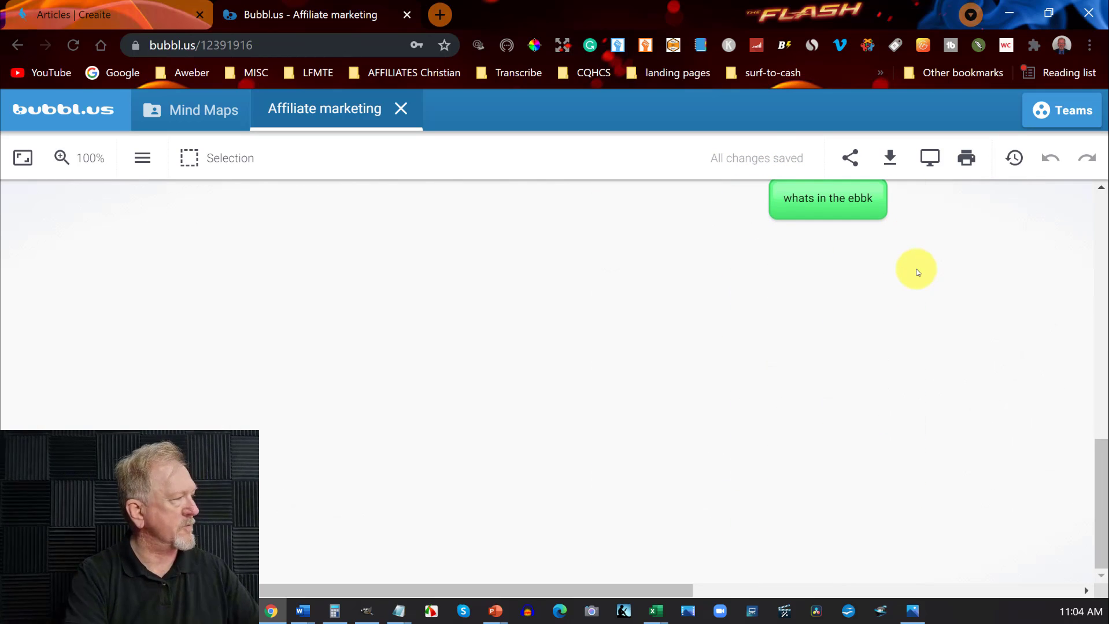
scroll(917, 263, "up", 5)
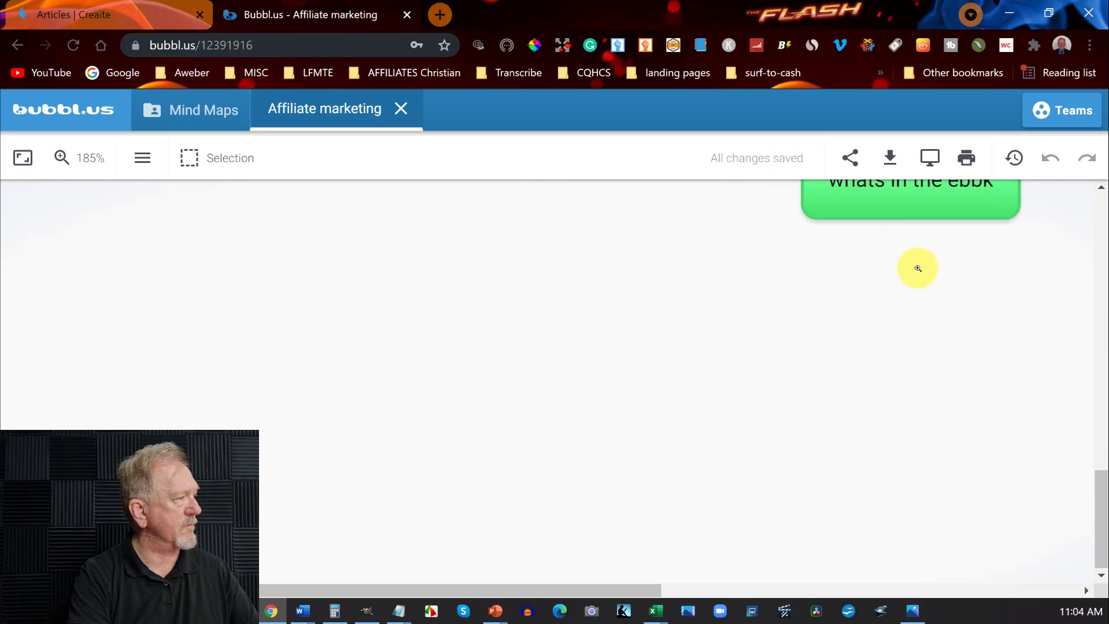
left_click(533, 418)
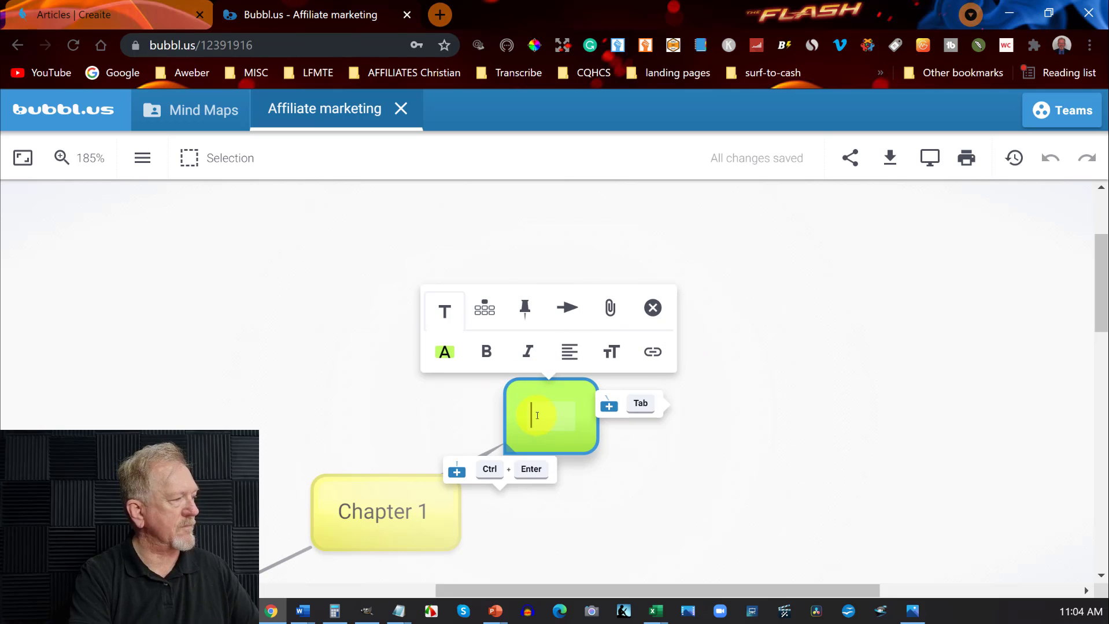
type("What ")
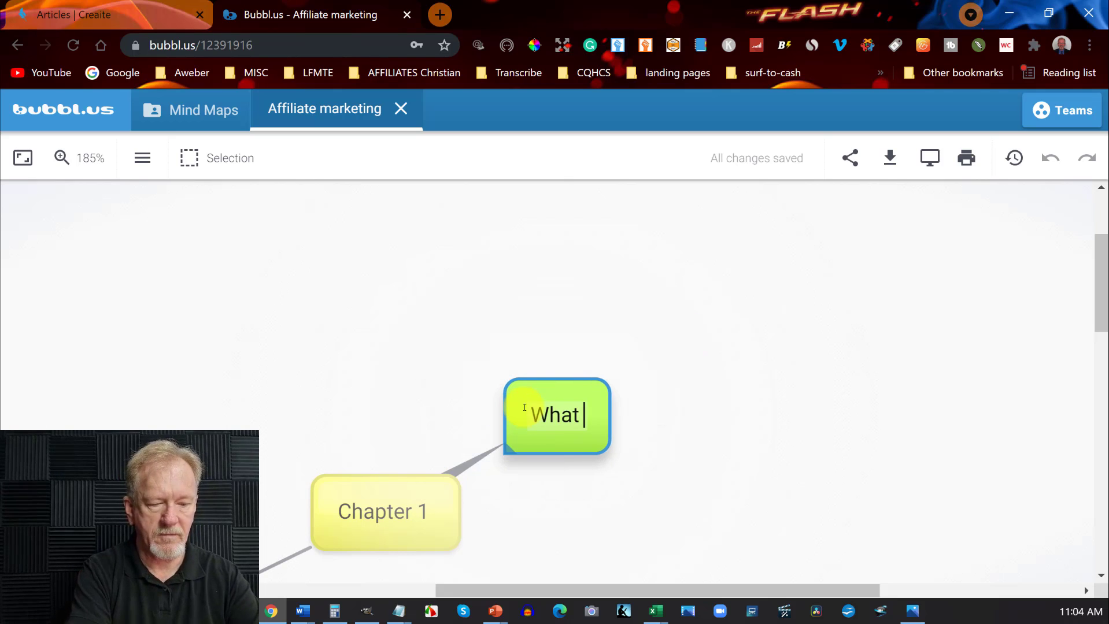
type("is affilia")
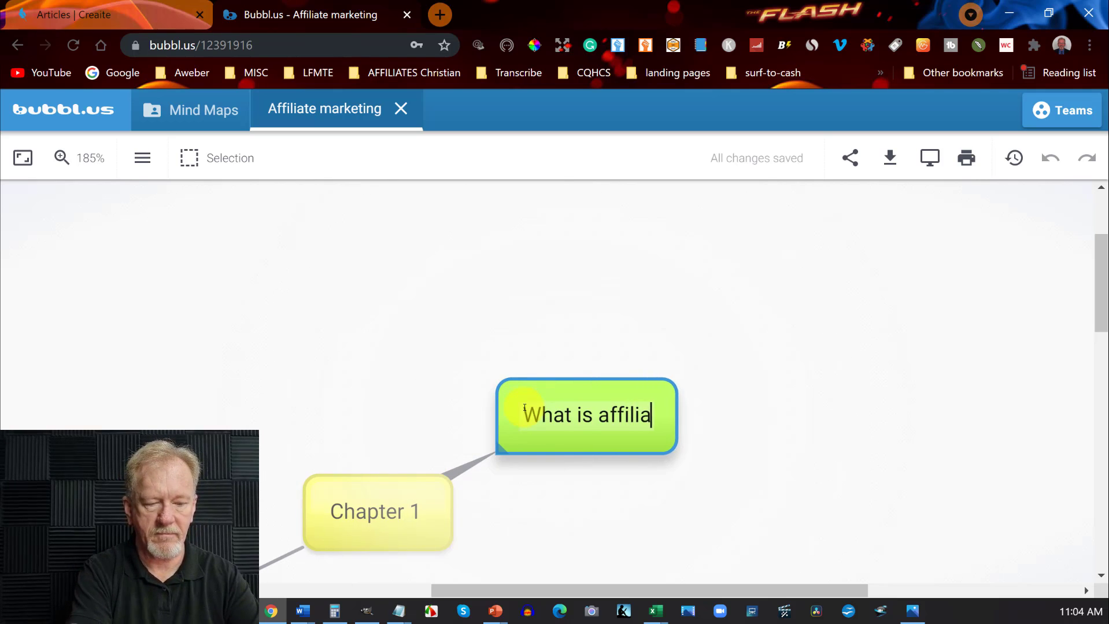
type("te marketing")
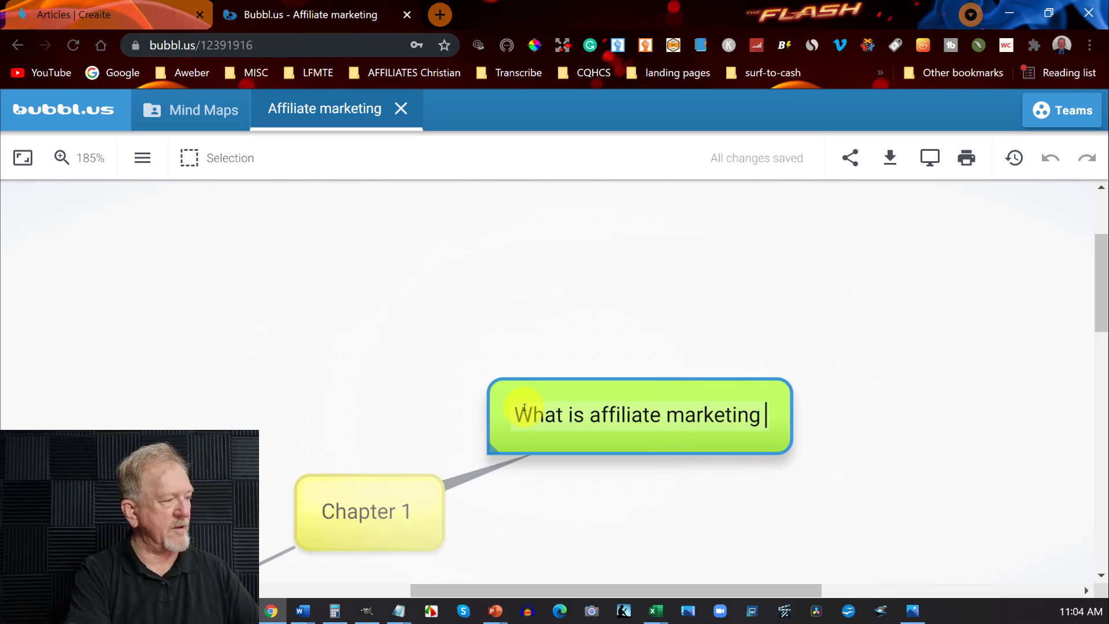
Add a second child bubble to "Chapter 1" and place it below "What is affiliate marketing", clear of "Introduction".
scroll(370, 498, "down", 6)
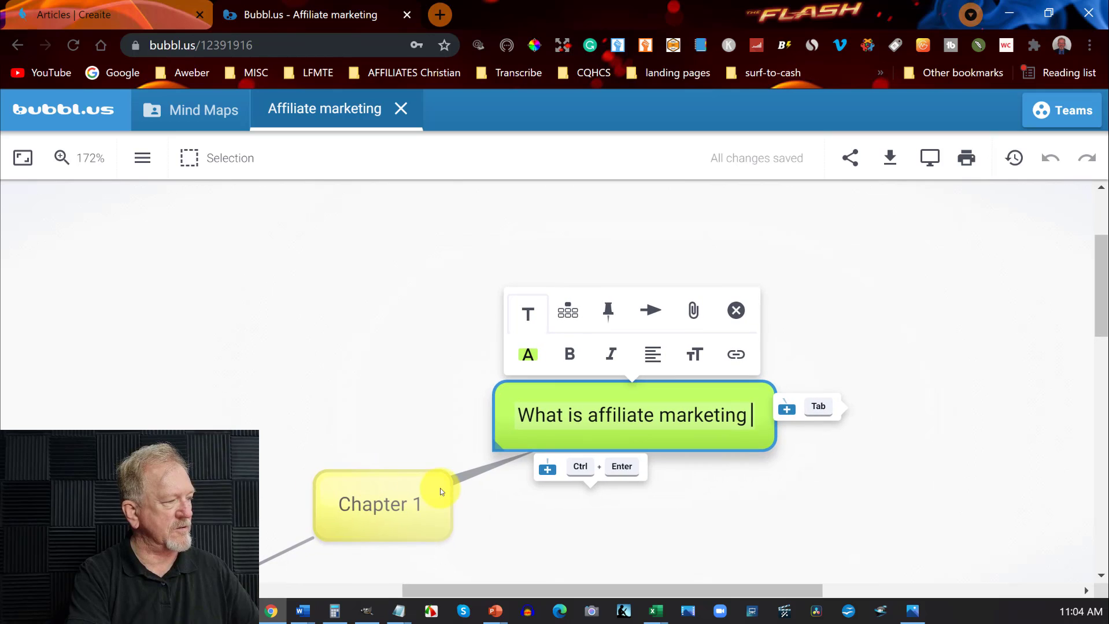
scroll(613, 488, "down", 1)
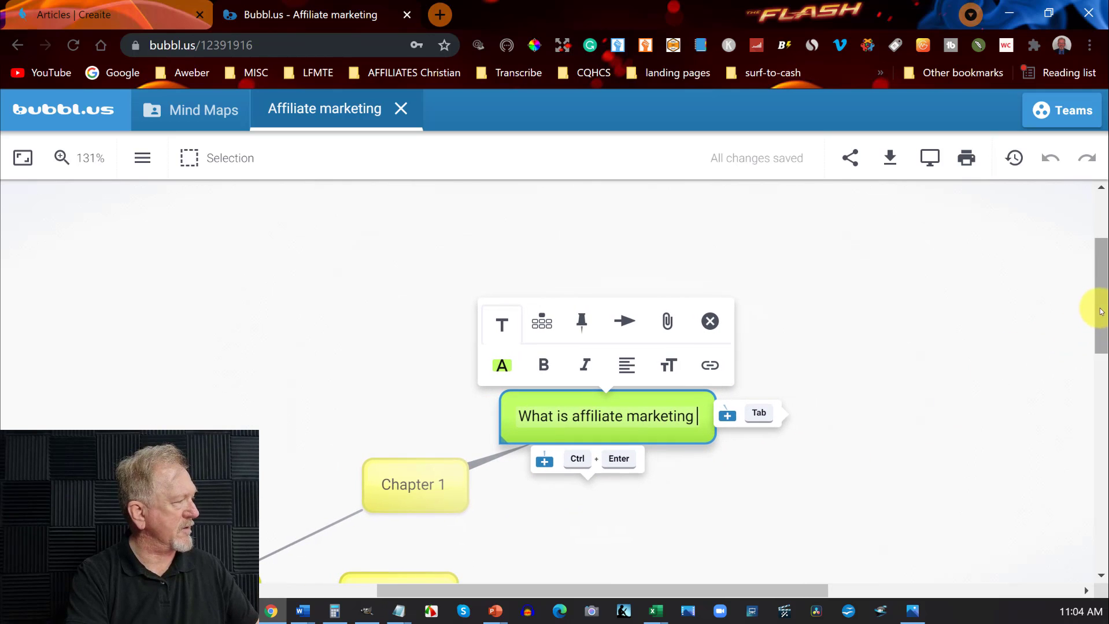
left_click_drag(1100, 312, 1100, 351)
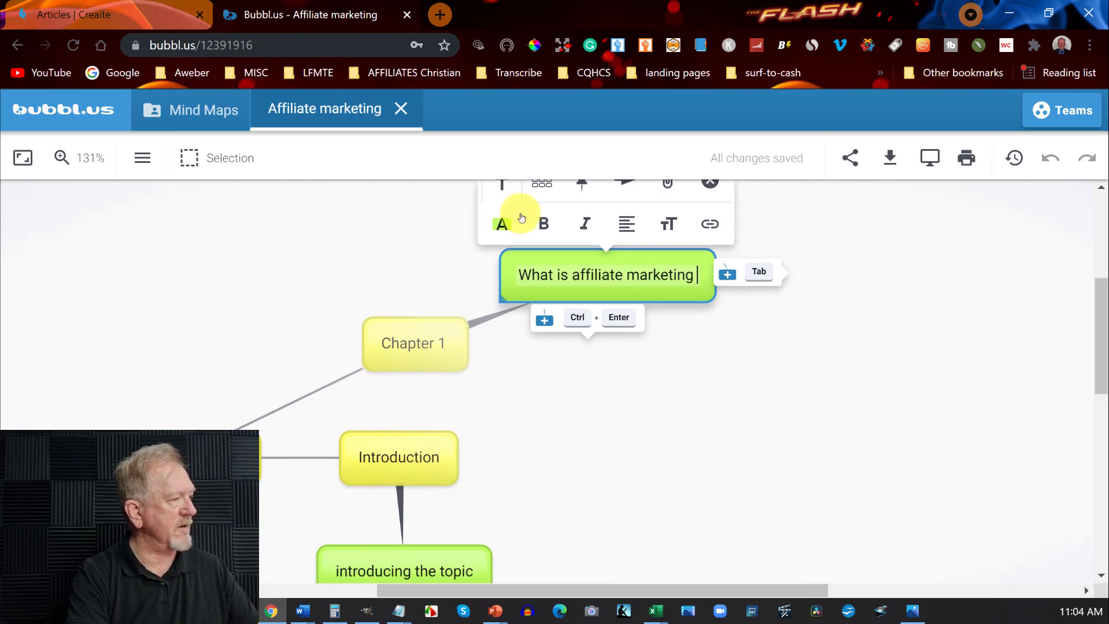
left_click(395, 353)
left_click(392, 393)
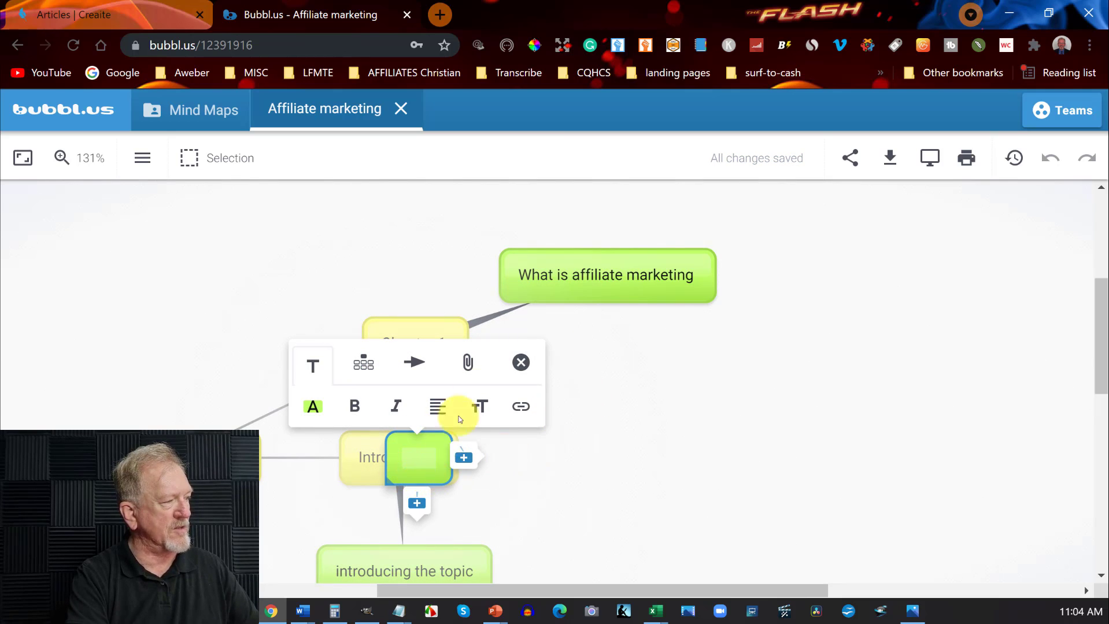
left_click(625, 522)
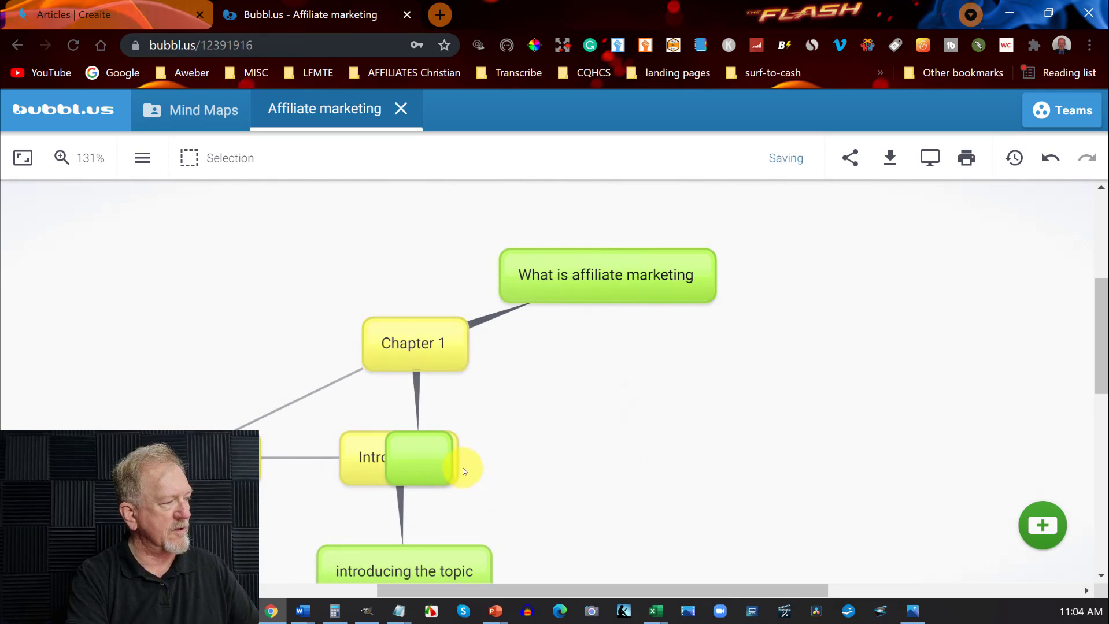
left_click_drag(438, 449, 602, 359)
left_click(601, 358)
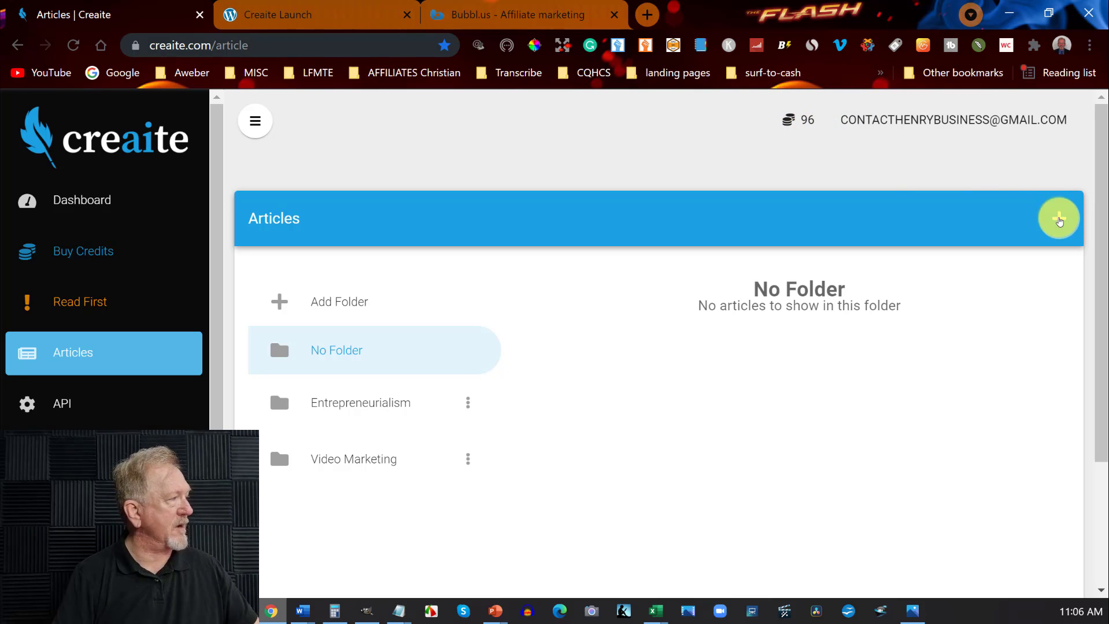
In Creaite, start a new article and go to its niche settings.
left_click(1059, 220)
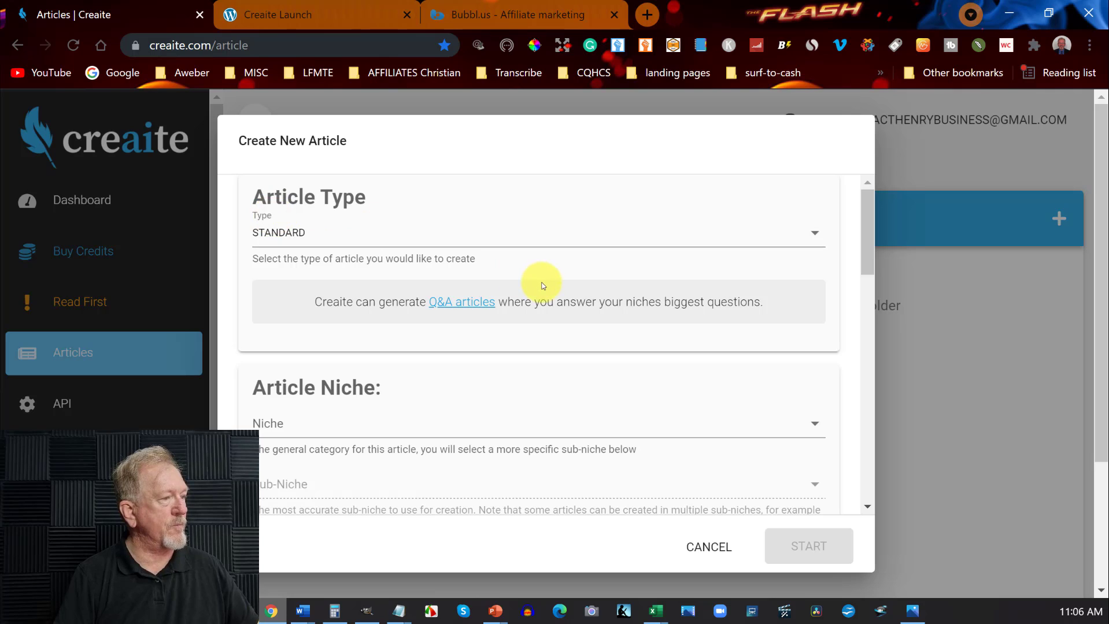
scroll(543, 285, "down", 3)
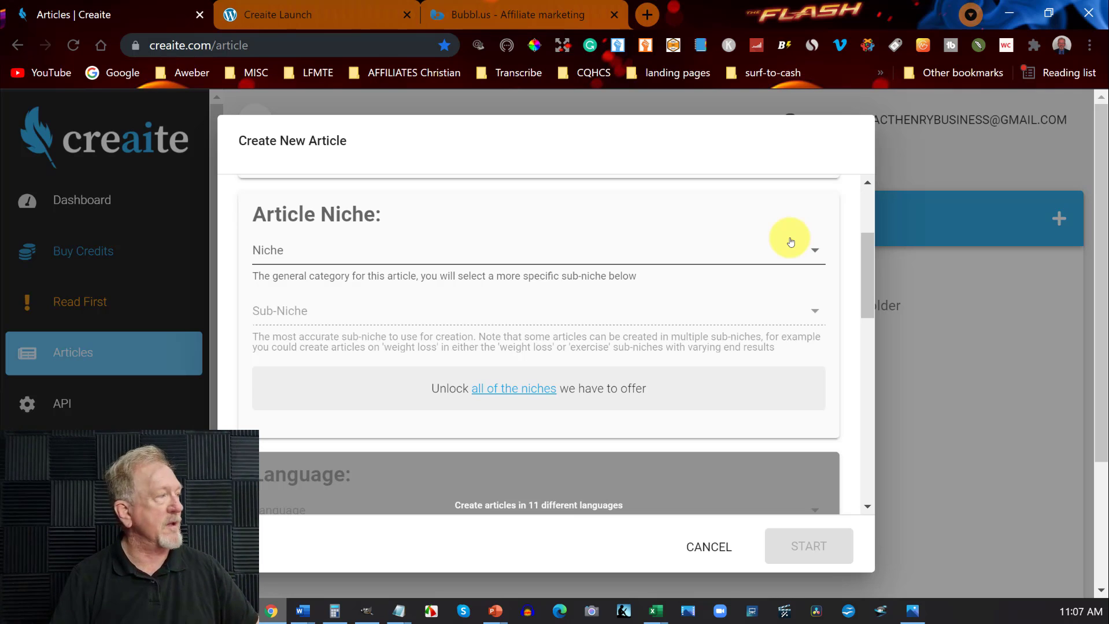
Review the Creaite launch page's benefits and how-it-works steps, closing the floating video.
left_click(338, 13)
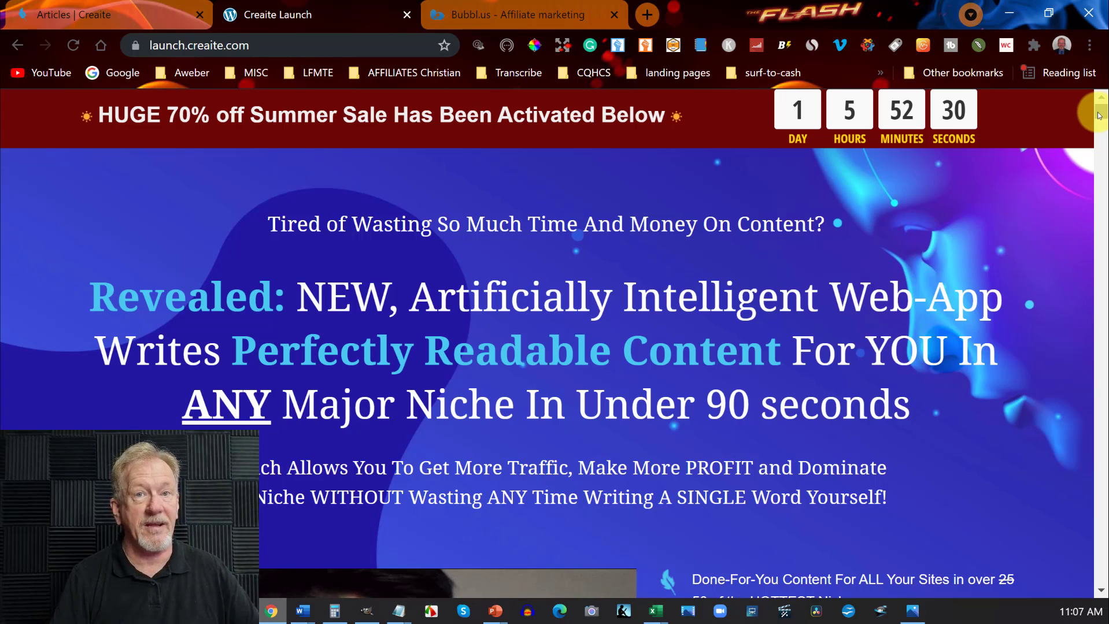
left_click_drag(1099, 115, 1104, 140)
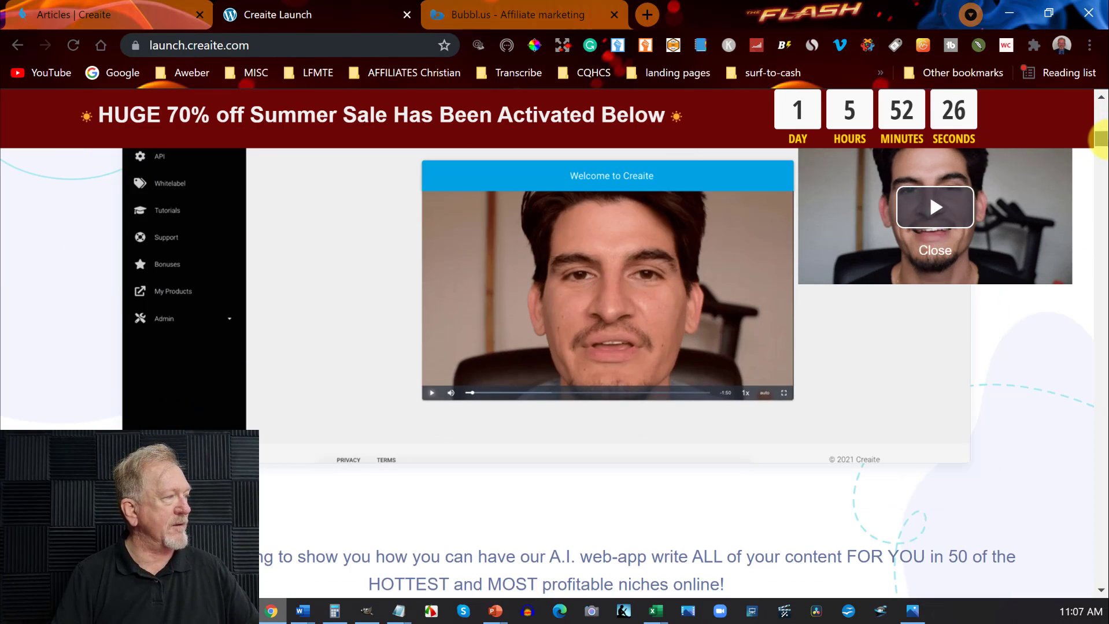
left_click(941, 250)
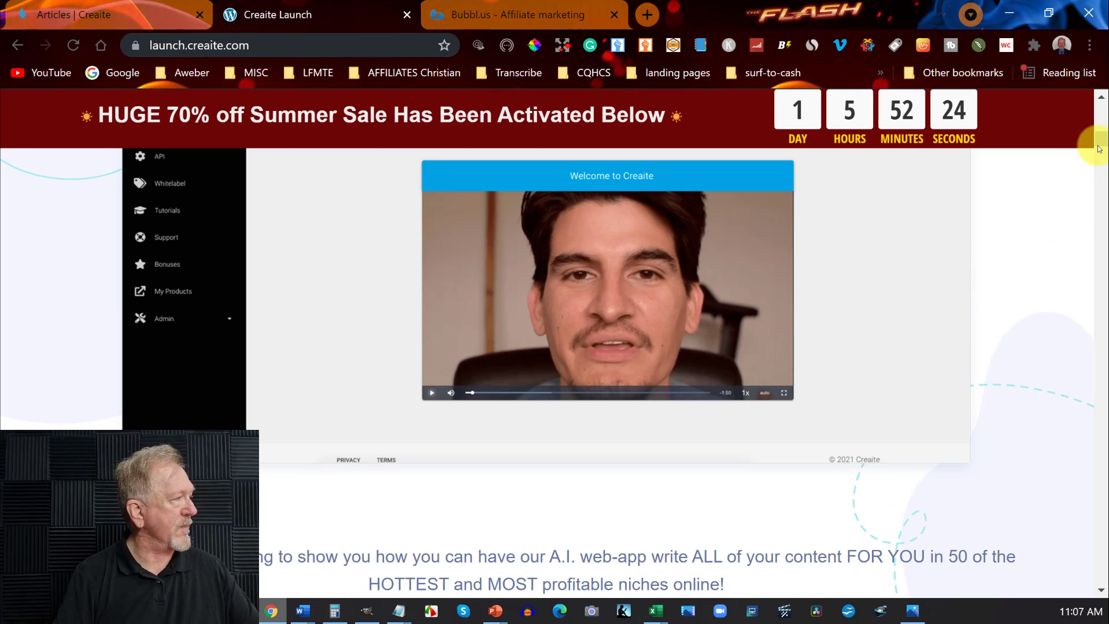
left_click_drag(1100, 138, 1103, 178)
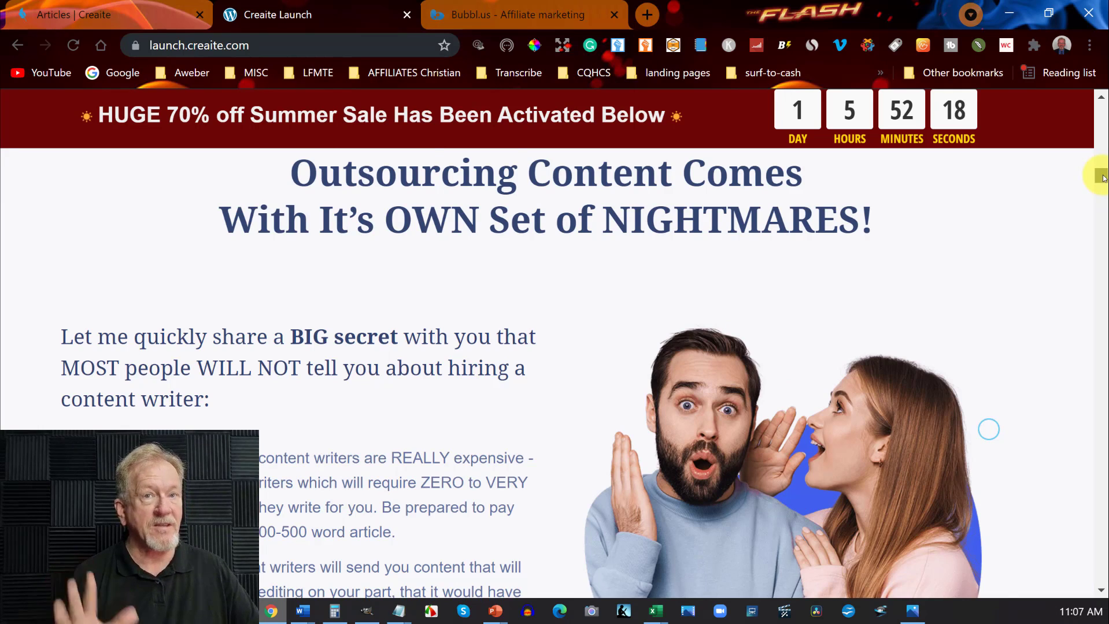
left_click_drag(1103, 178, 1101, 263)
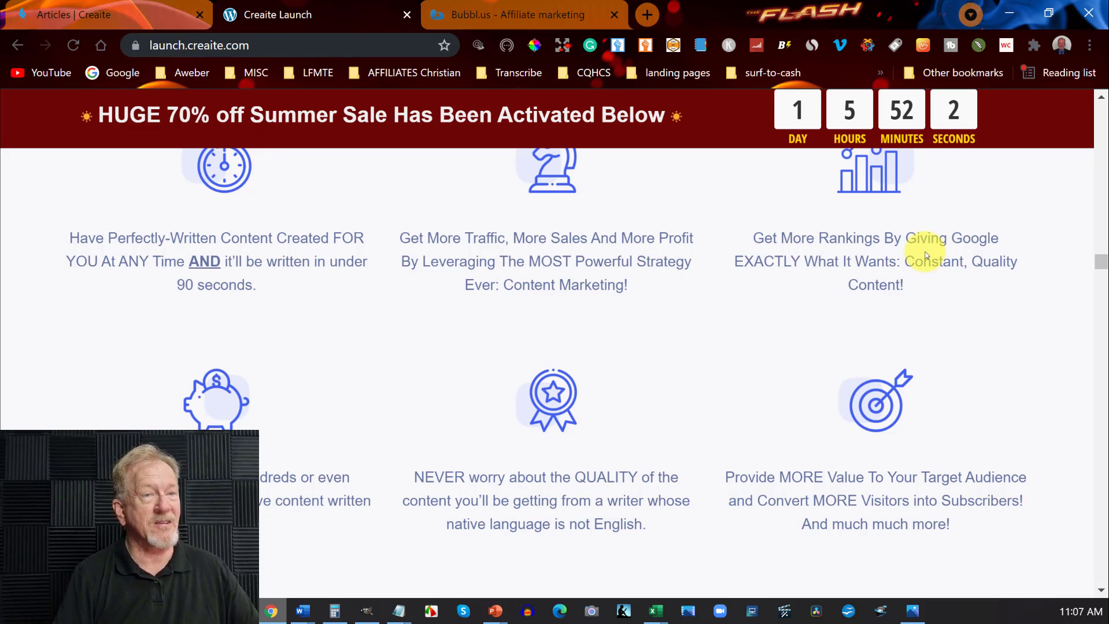
scroll(925, 254, "down", 15)
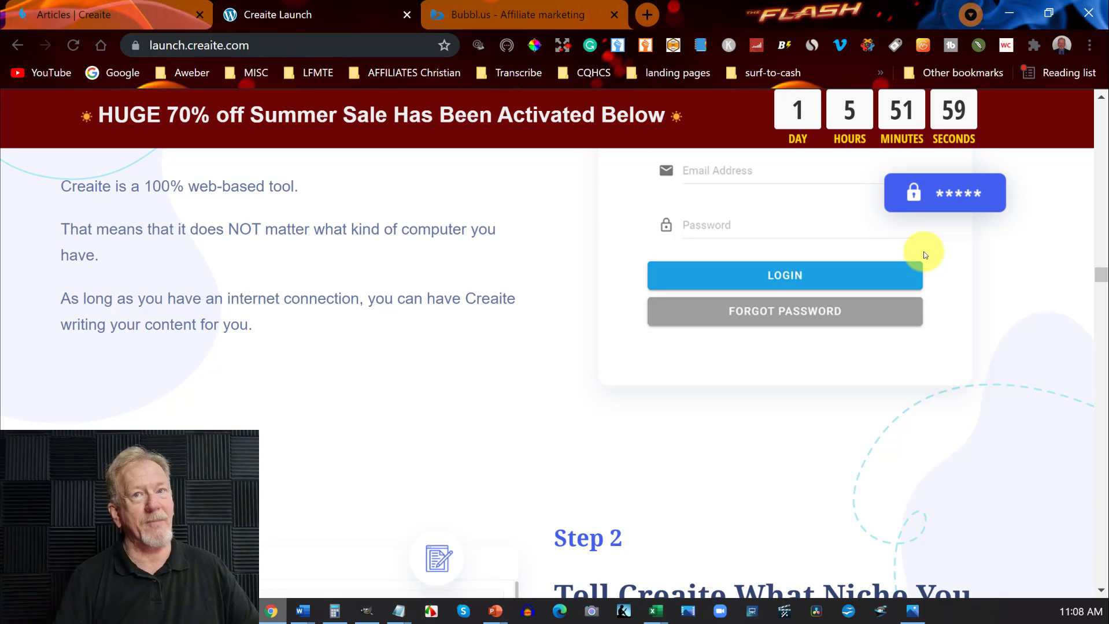
scroll(924, 252, "down", 2)
scroll(925, 255, "down", 13)
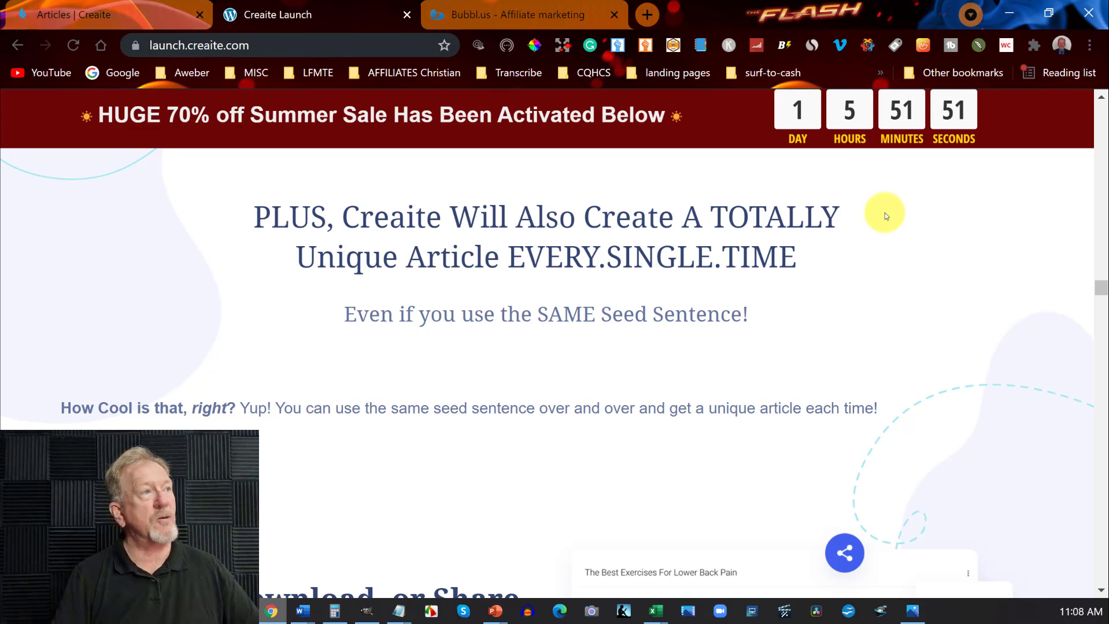
Return to the new Creaite article and set its niche to Online Marketing with the sub-niche Affiliate Marketing.
left_click(91, 8)
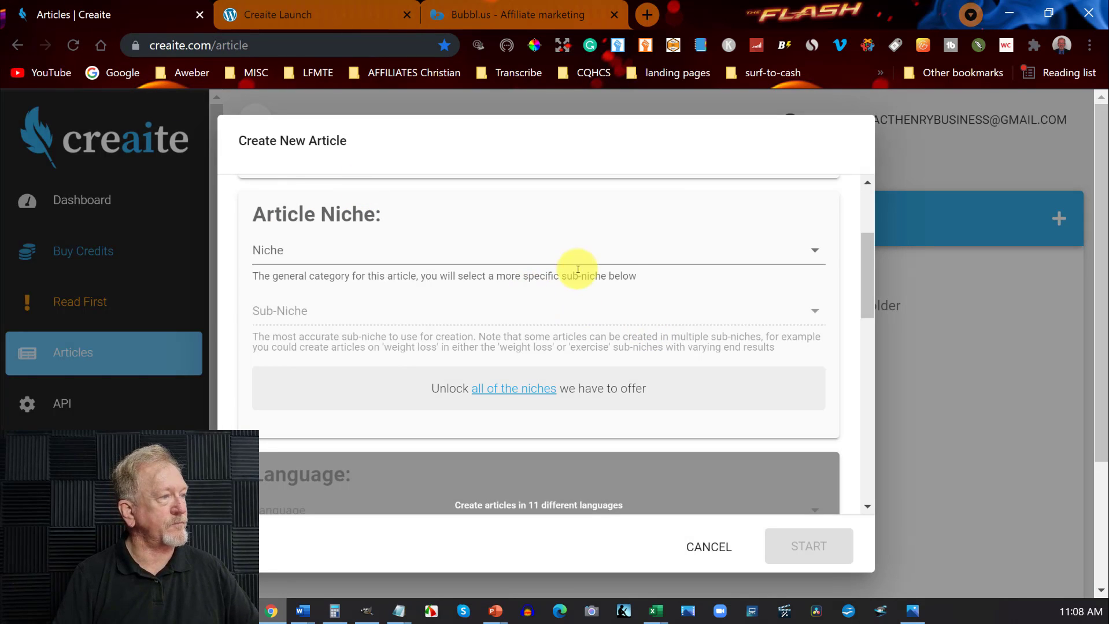
left_click(819, 254)
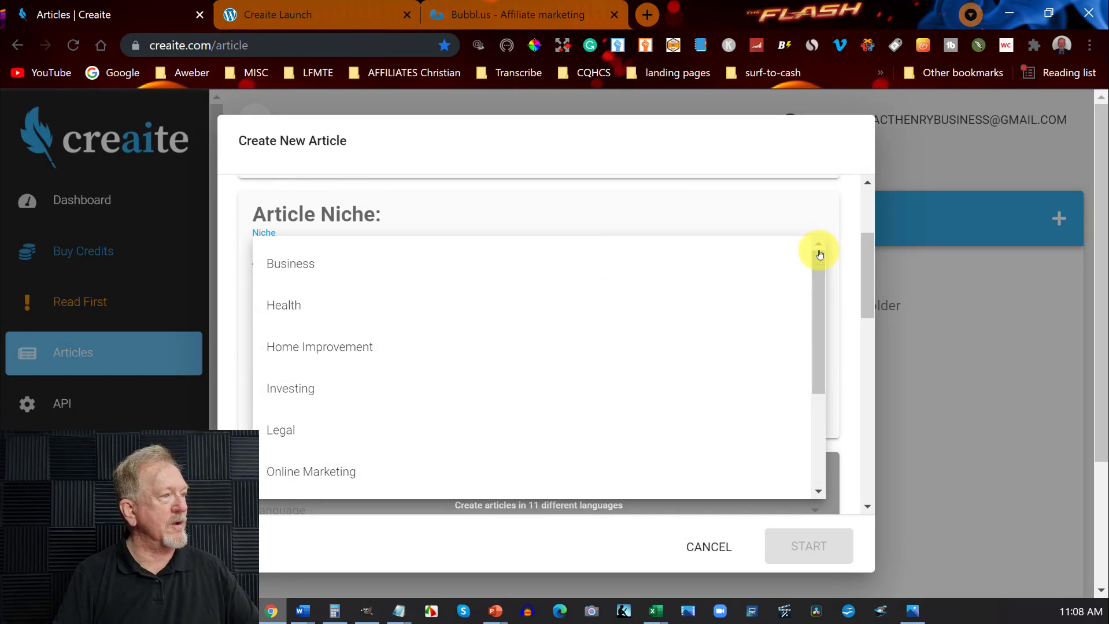
left_click(322, 472)
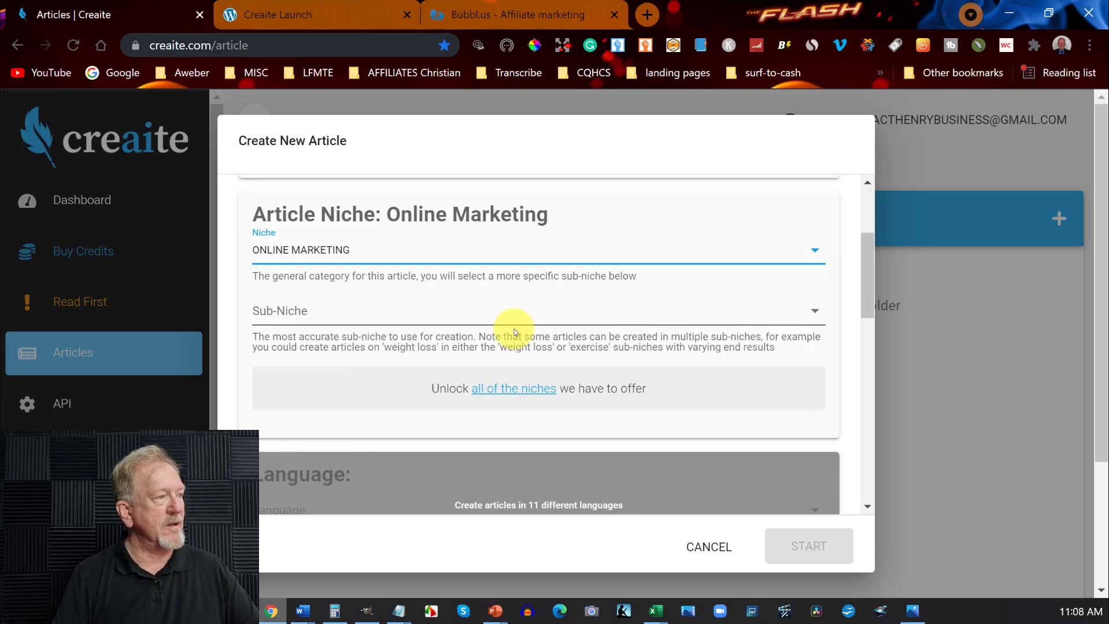
left_click(815, 311)
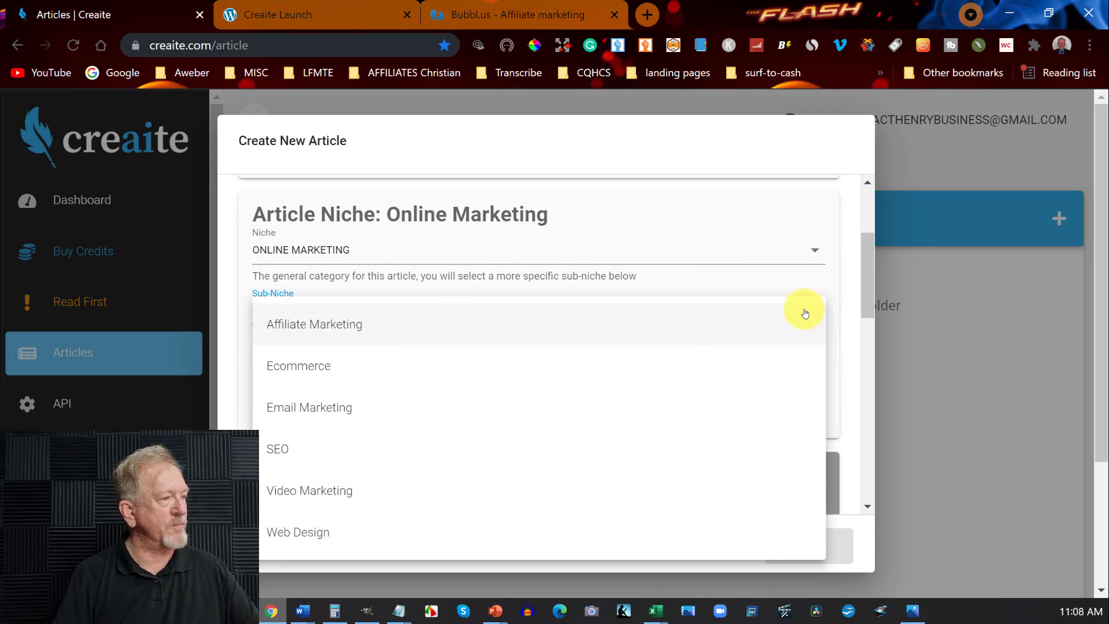
left_click(309, 330)
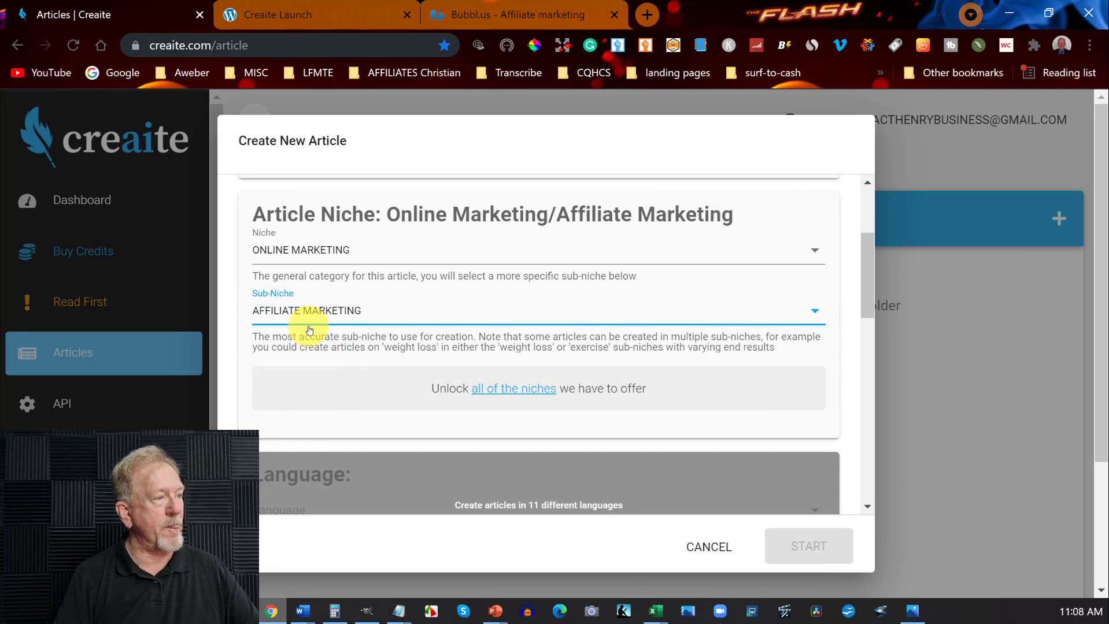
scroll(704, 408, "down", 7)
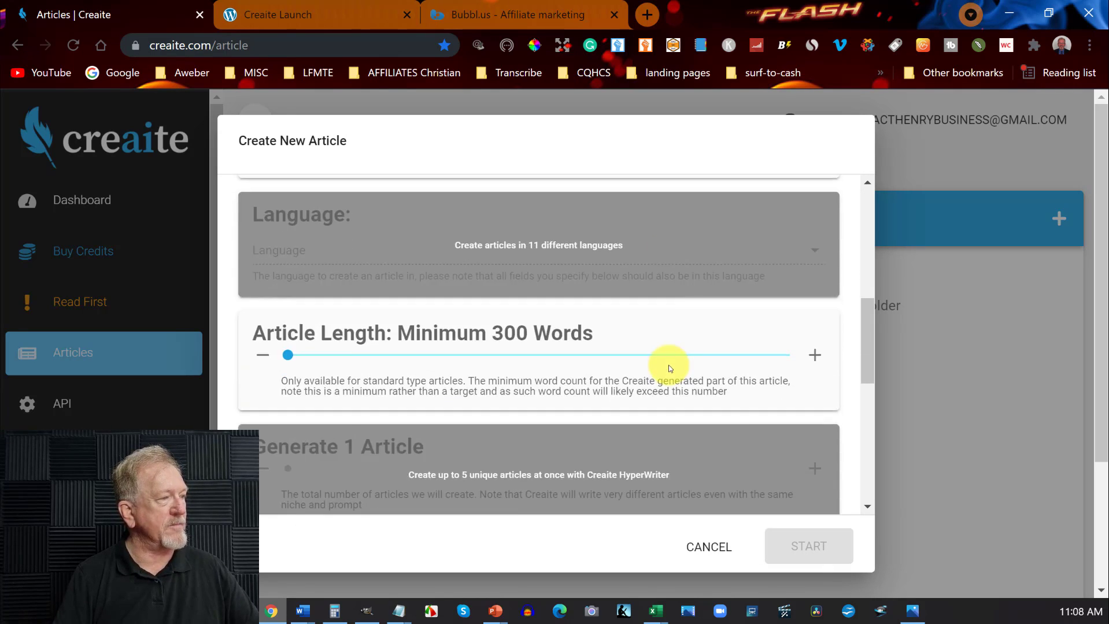
Set the article's minimum length to 400 words and choose the Entrepreneurialism folder to save it in.
scroll(639, 345, "up", 3)
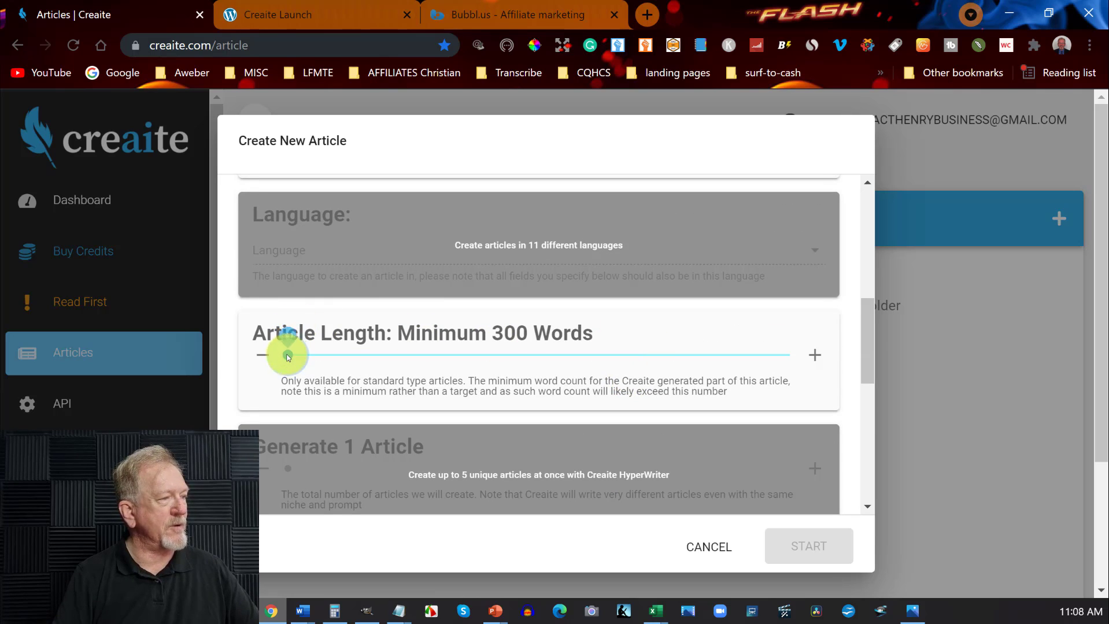
left_click_drag(288, 355, 376, 363)
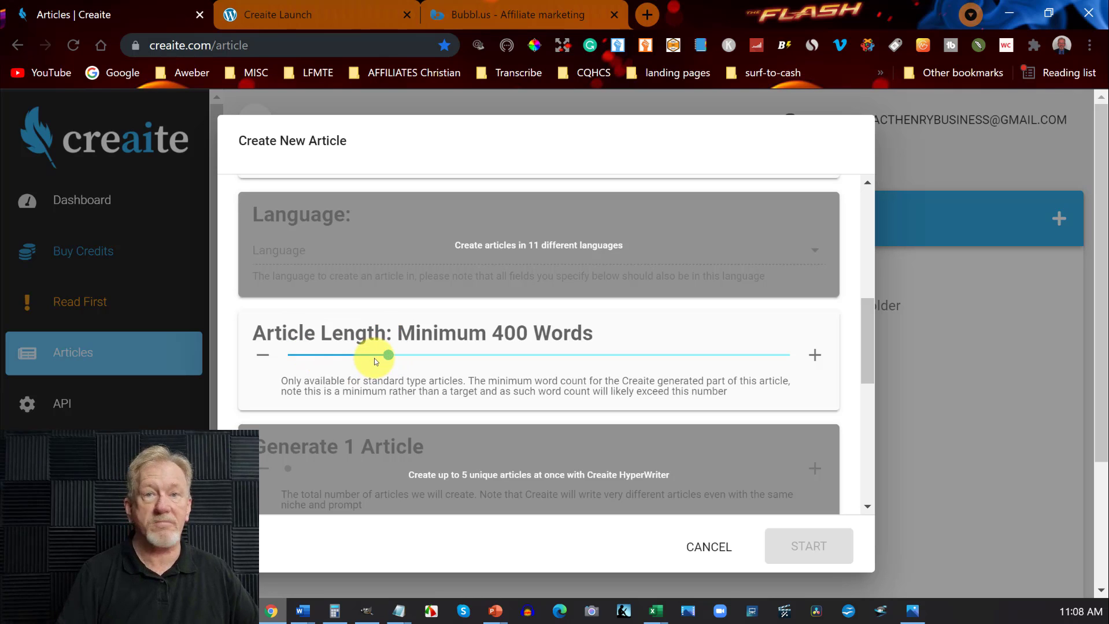
scroll(566, 354, "down", 7)
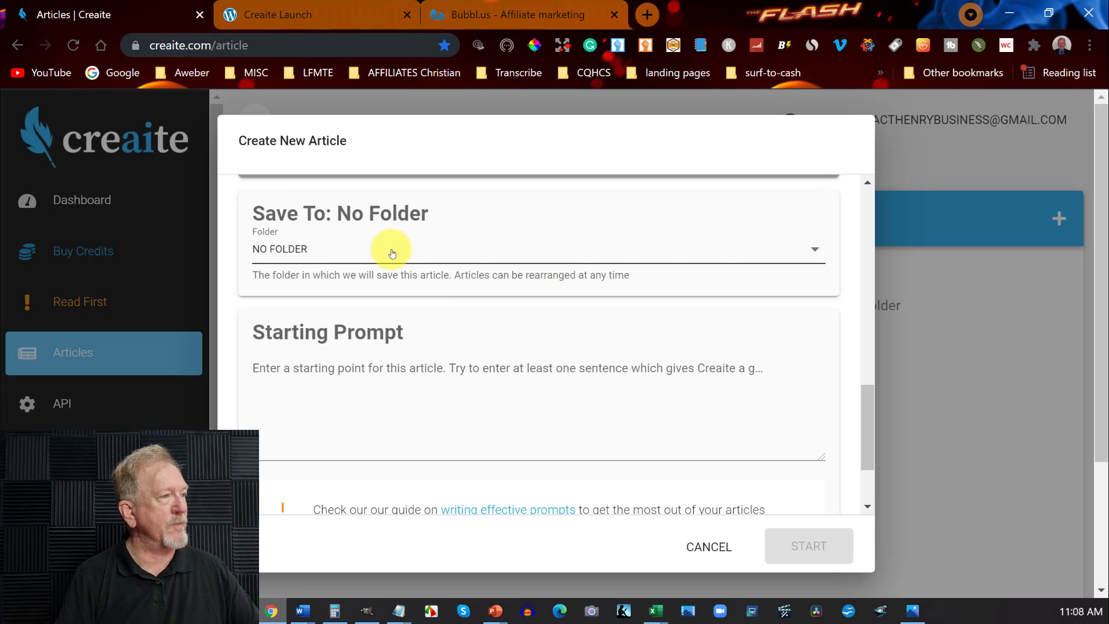
left_click(816, 252)
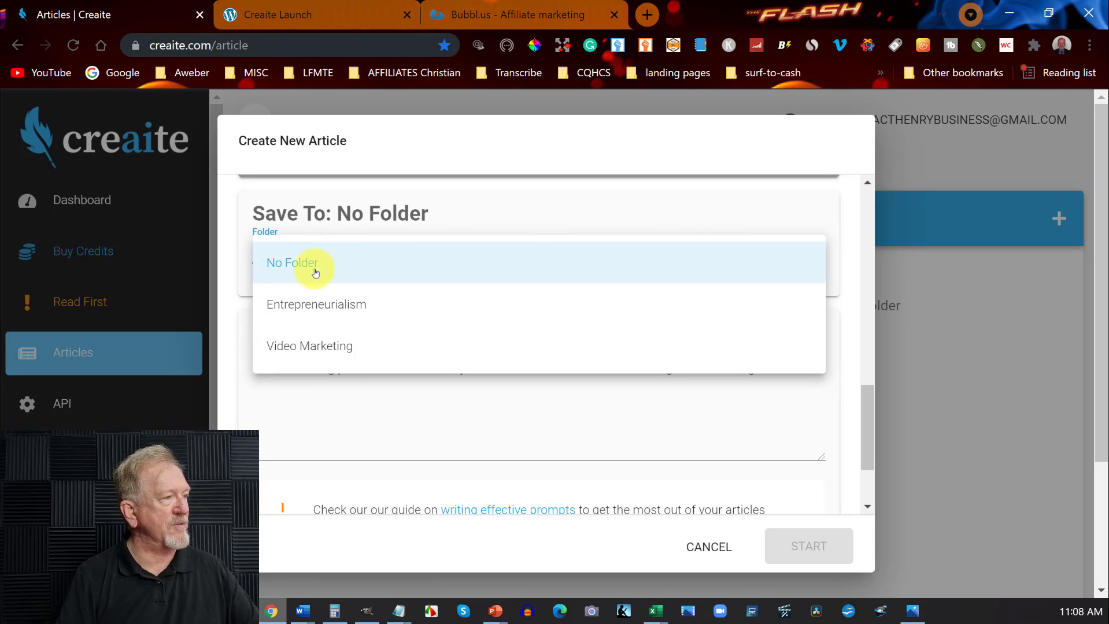
left_click(318, 303)
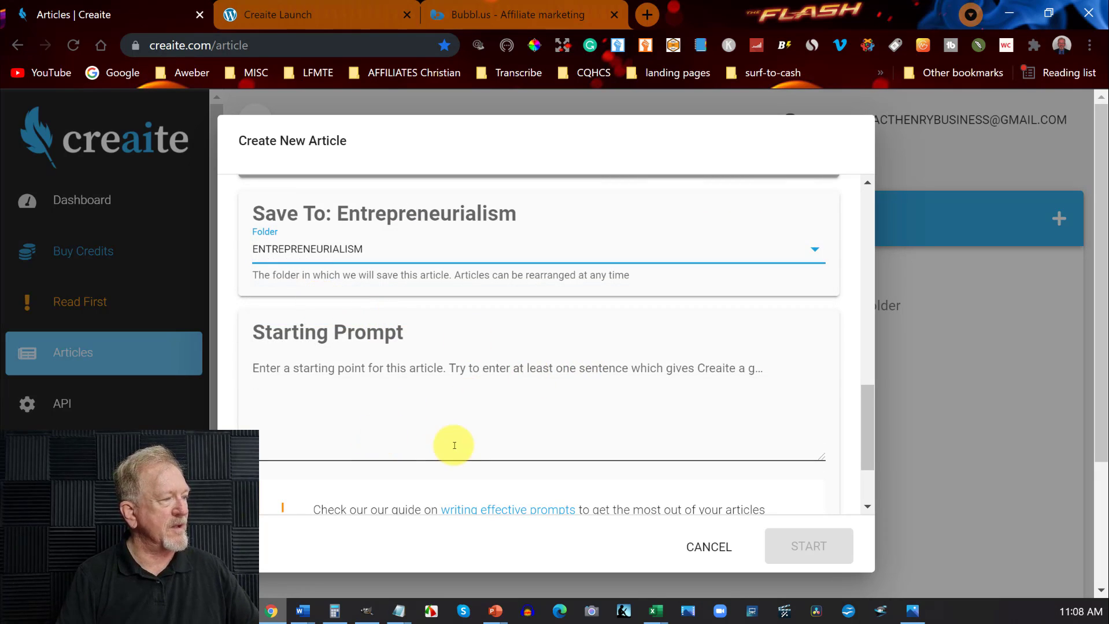
Begin the article's starting prompt with "Affiliate marketing is one of the easest ways to make money online.".
left_click(432, 441)
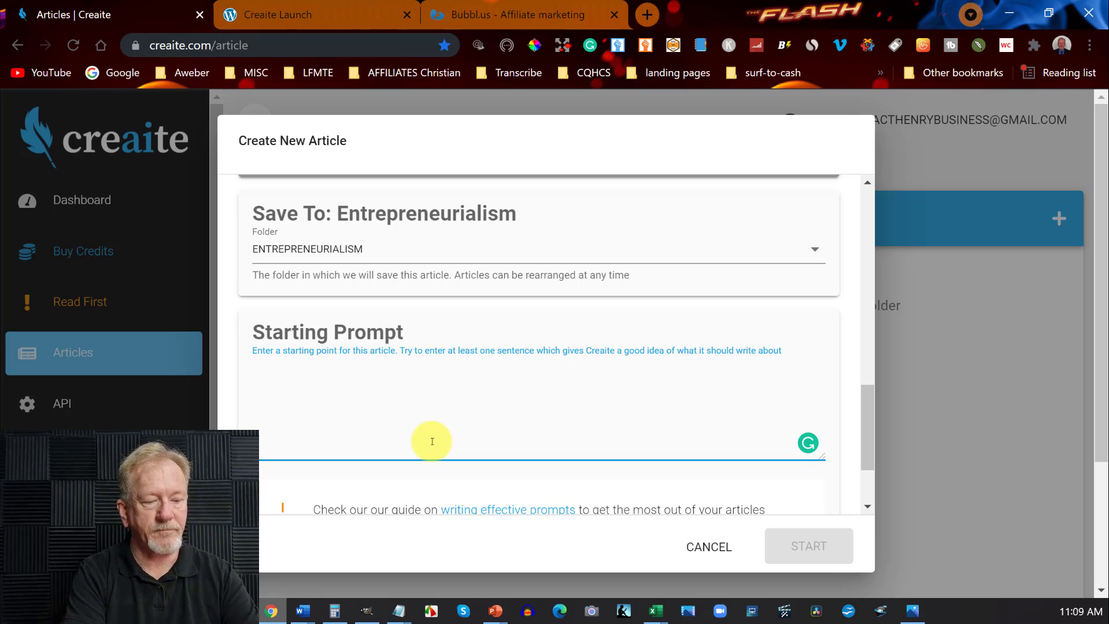
type("Af")
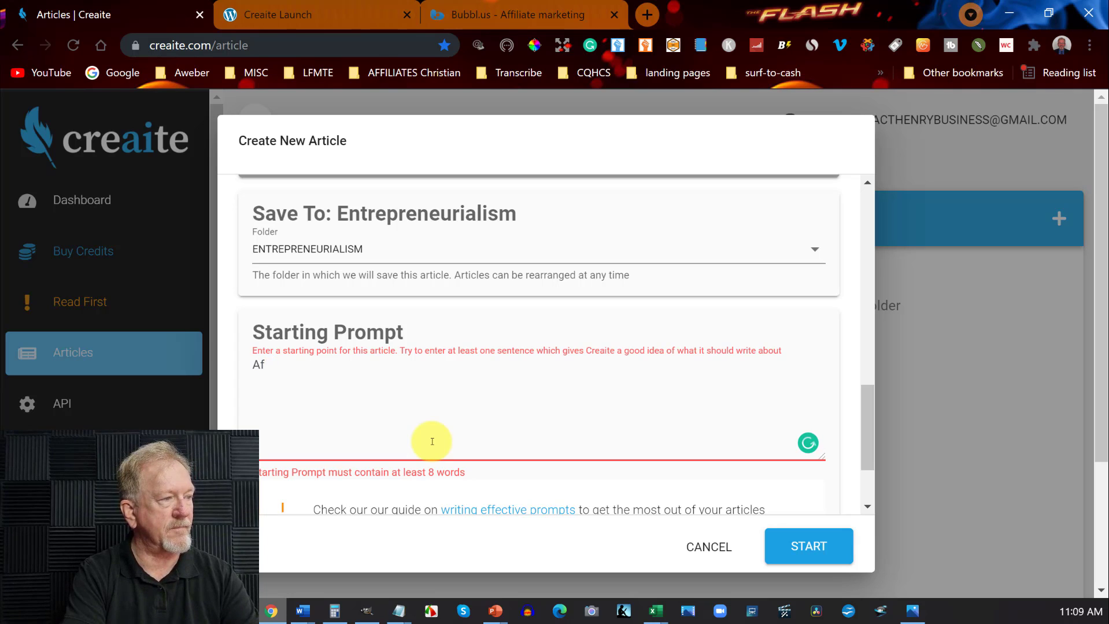
key("BackSpace")
key("BackSpace")
type("A")
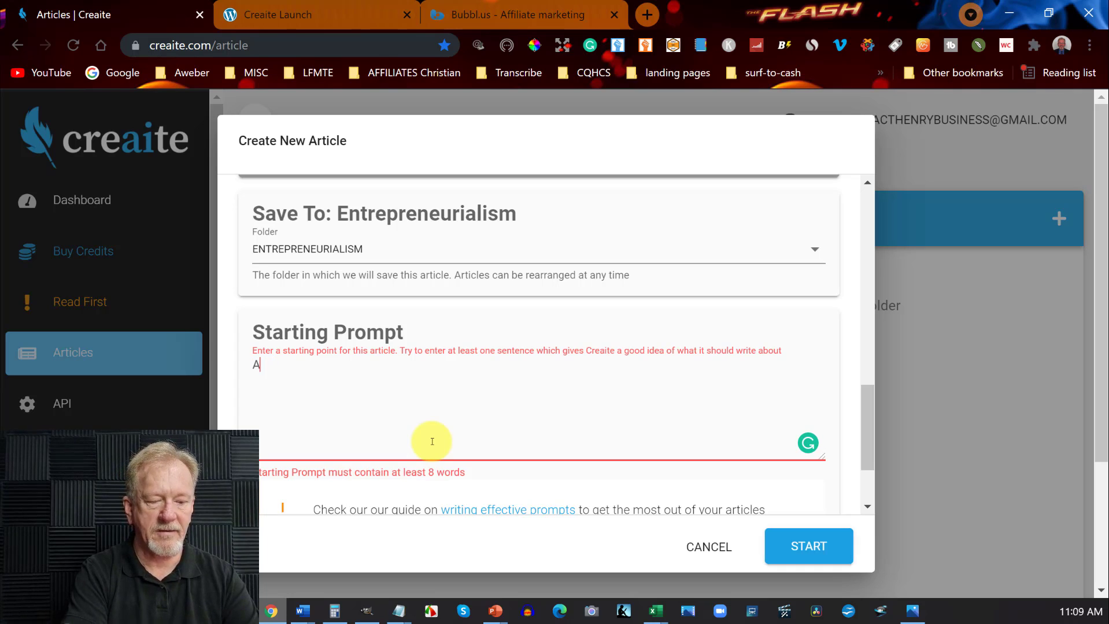
type("ffiliate ")
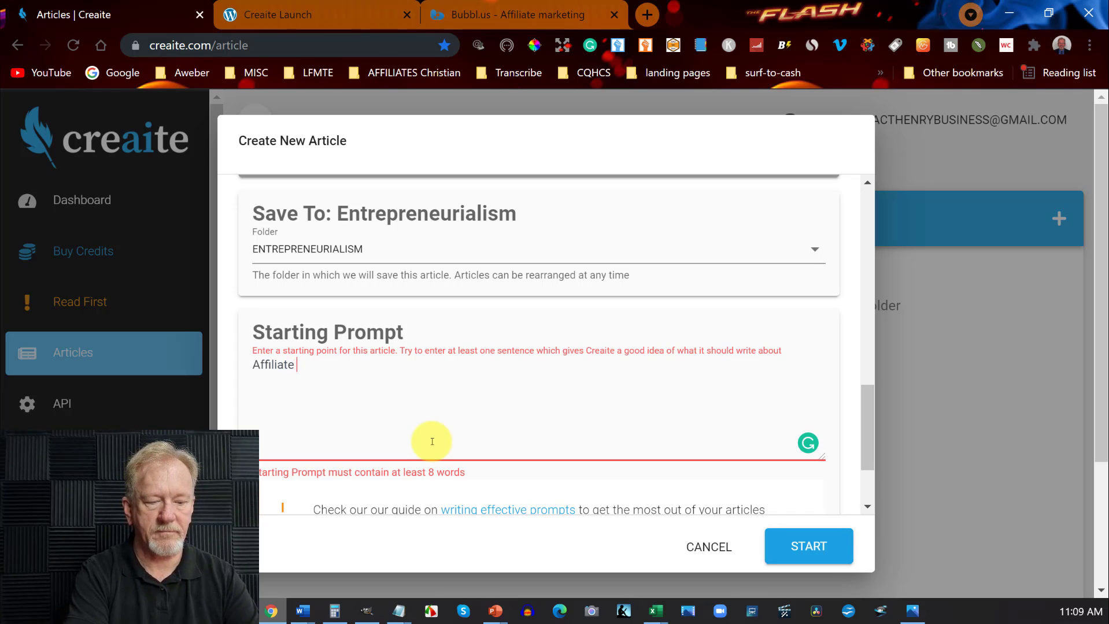
type("marketing is")
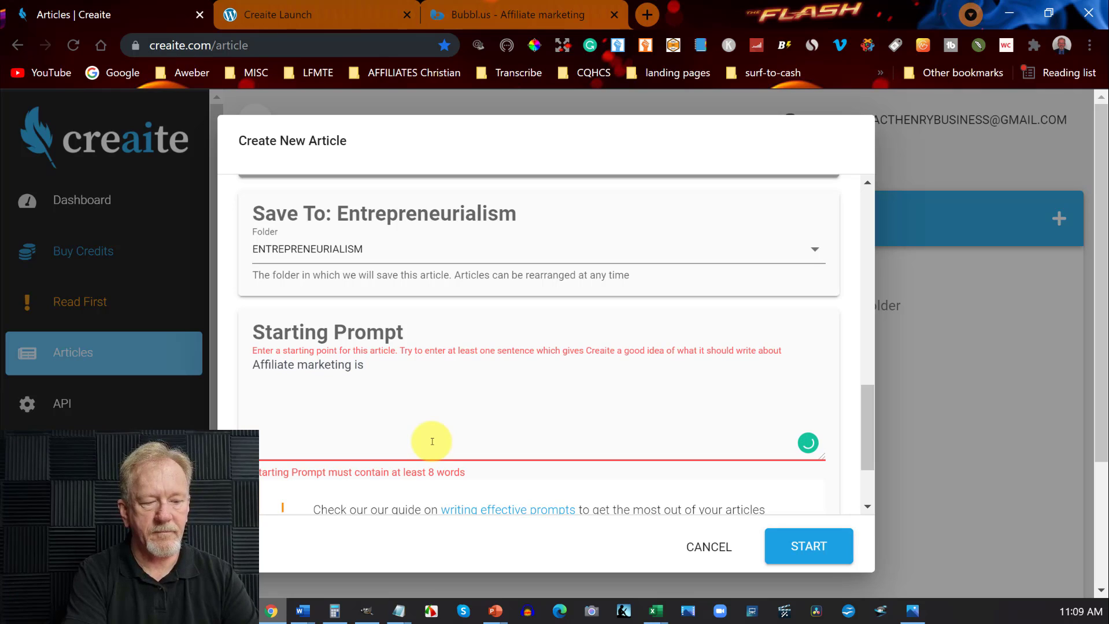
type("of the ea")
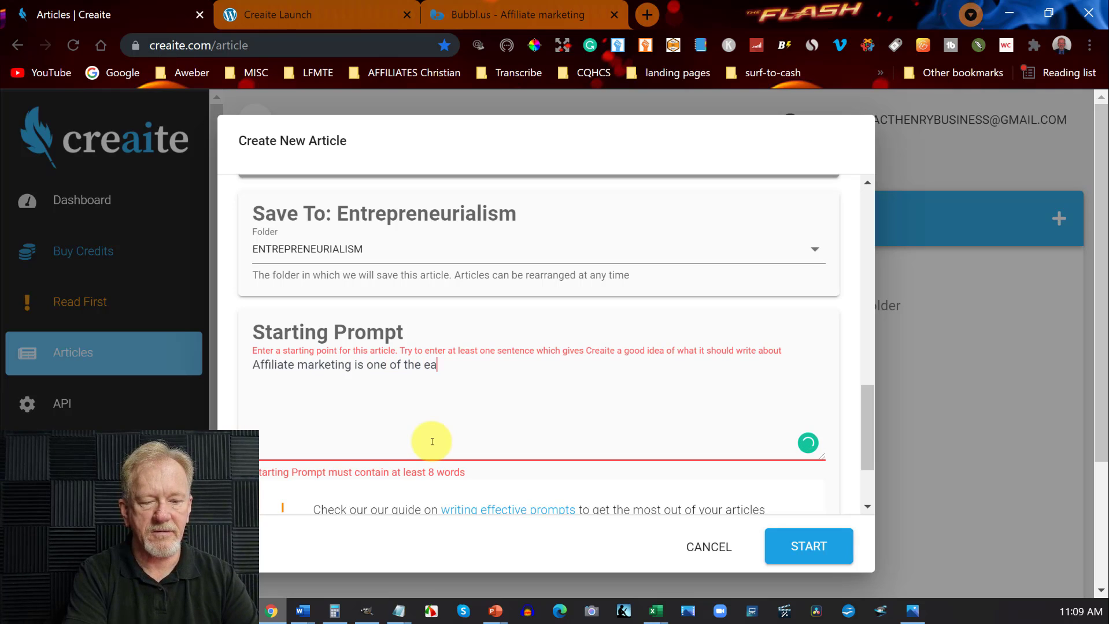
type("sest way")
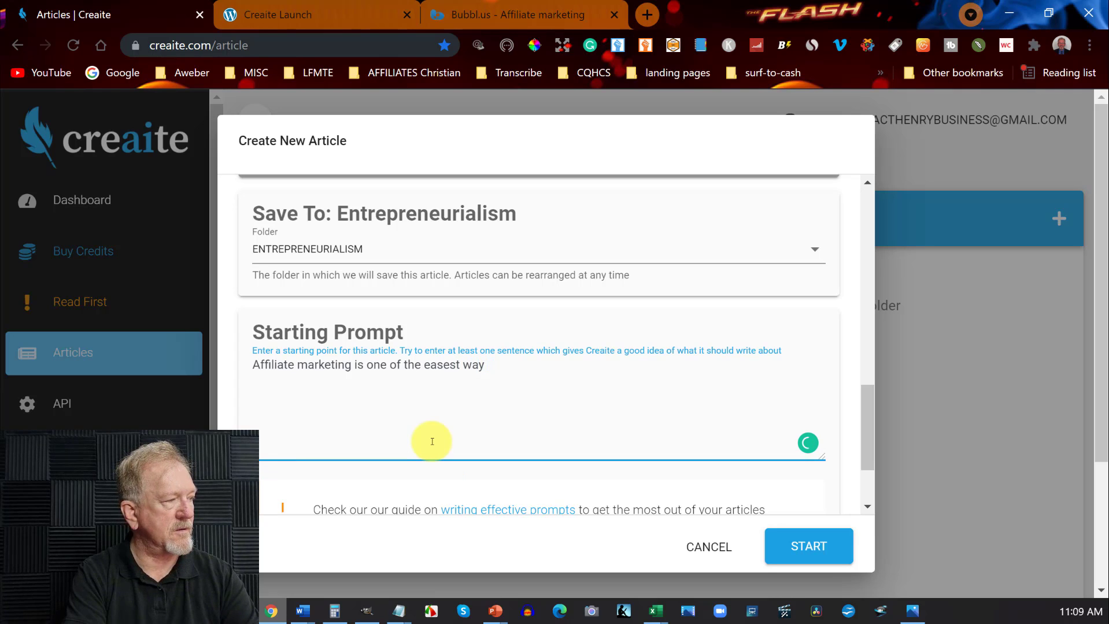
type("s to make money online. ")
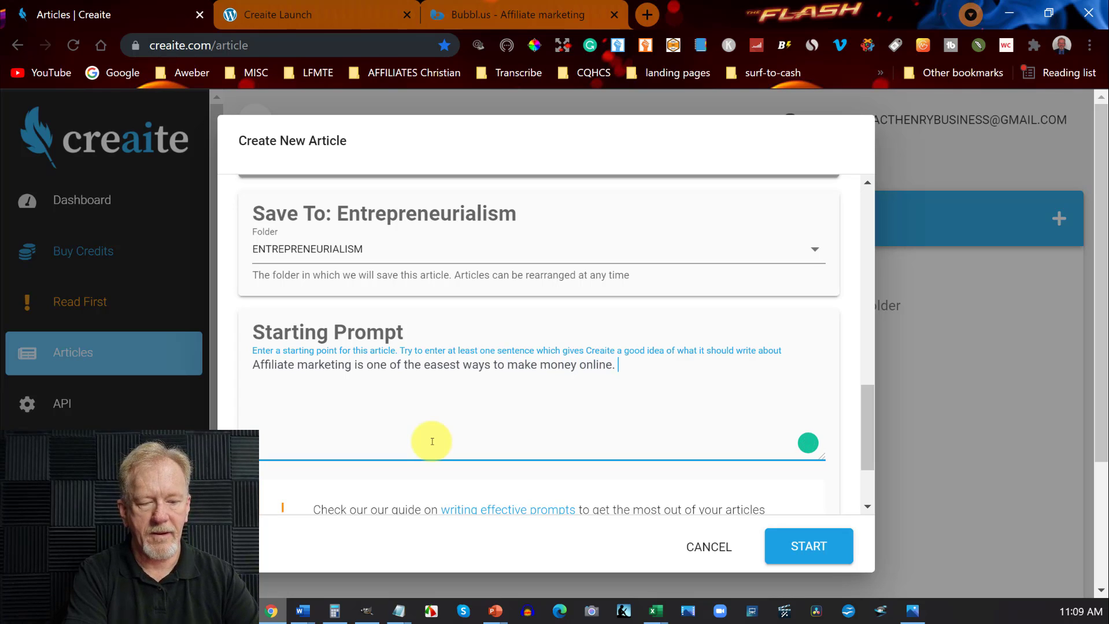
type("However")
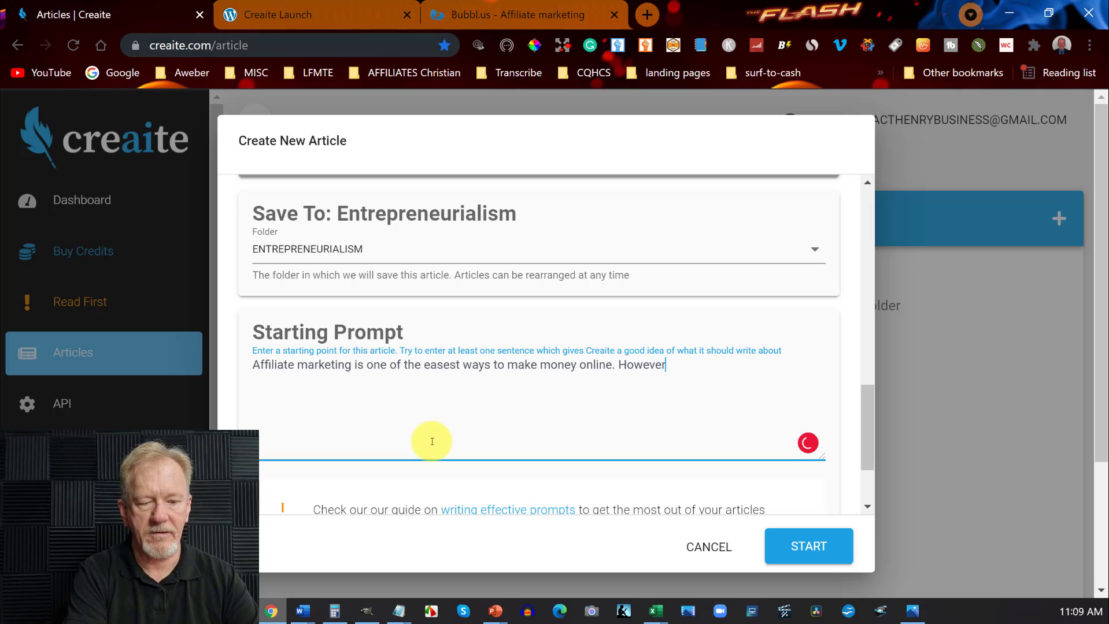
type(" there ")
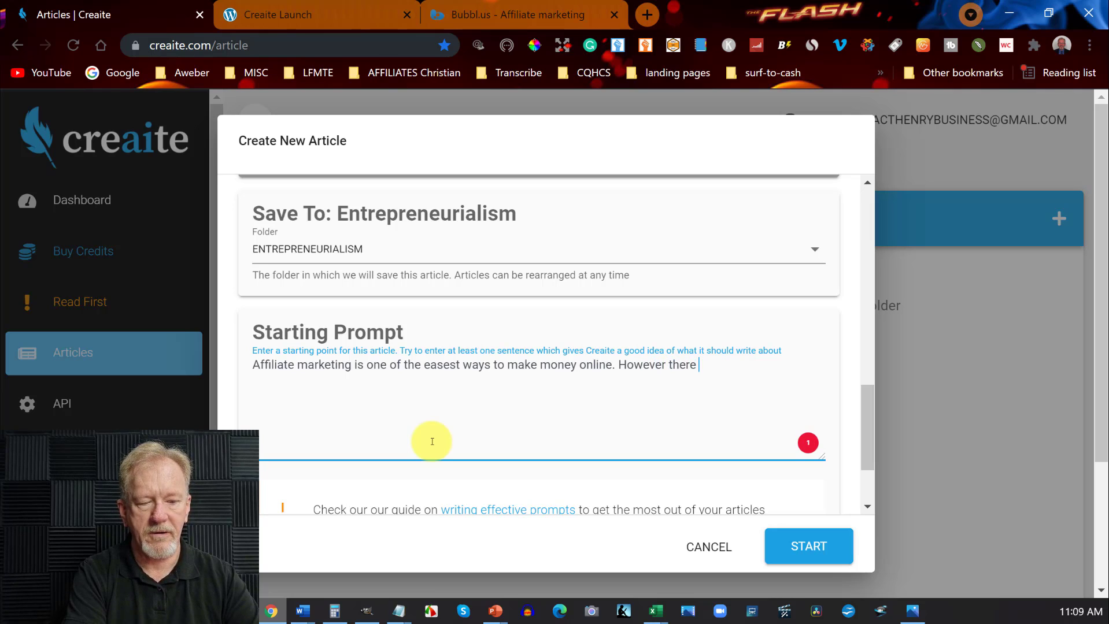
type("are a number of ")
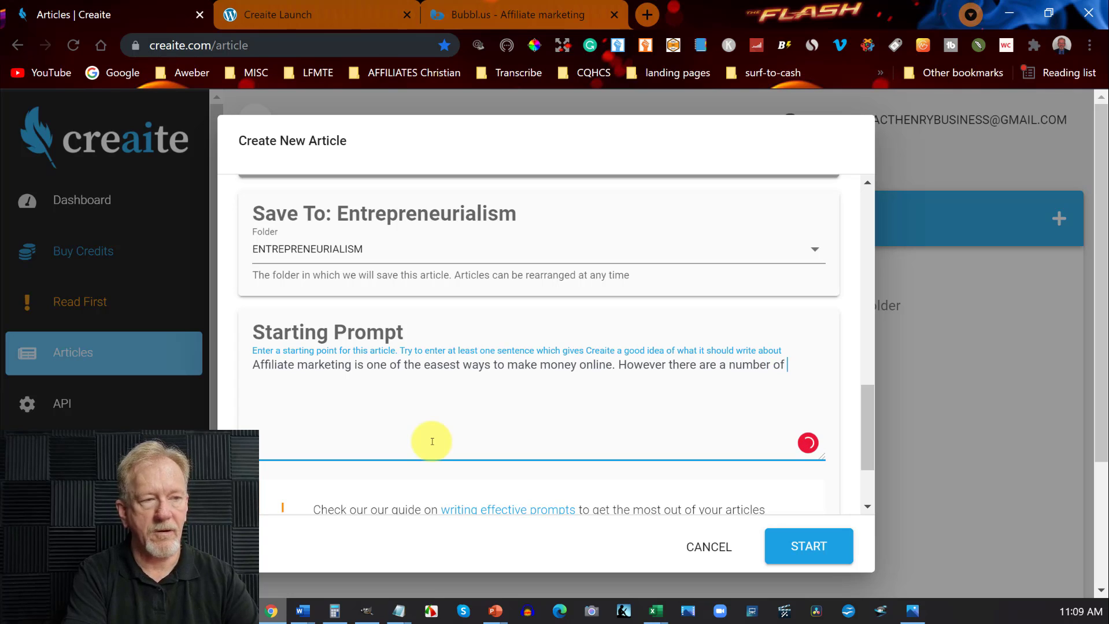
type("things ")
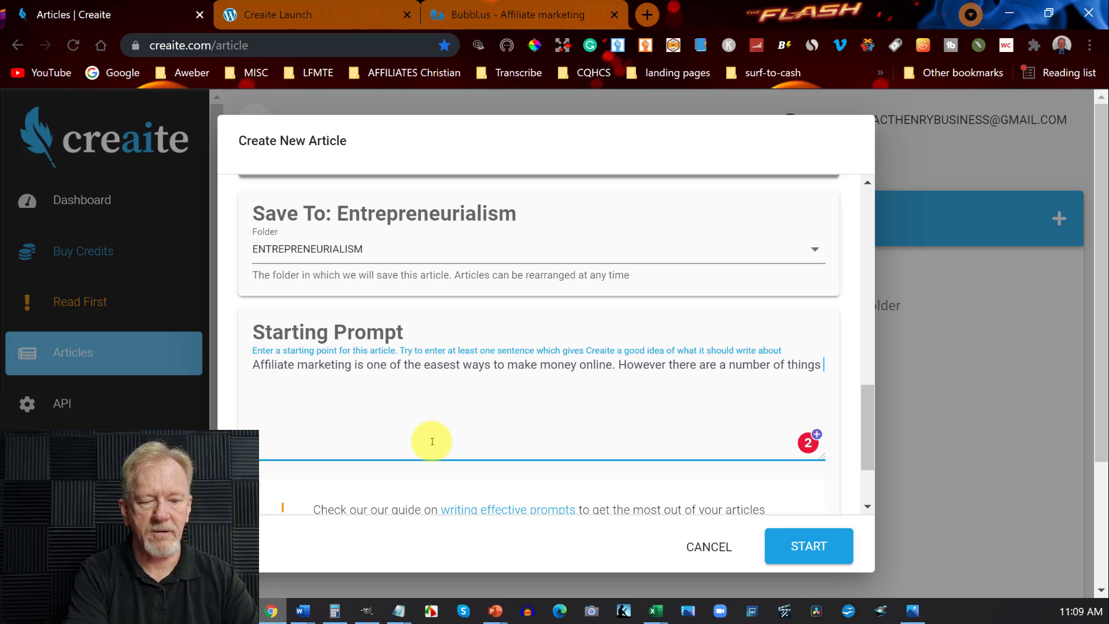
type("you need to know before")
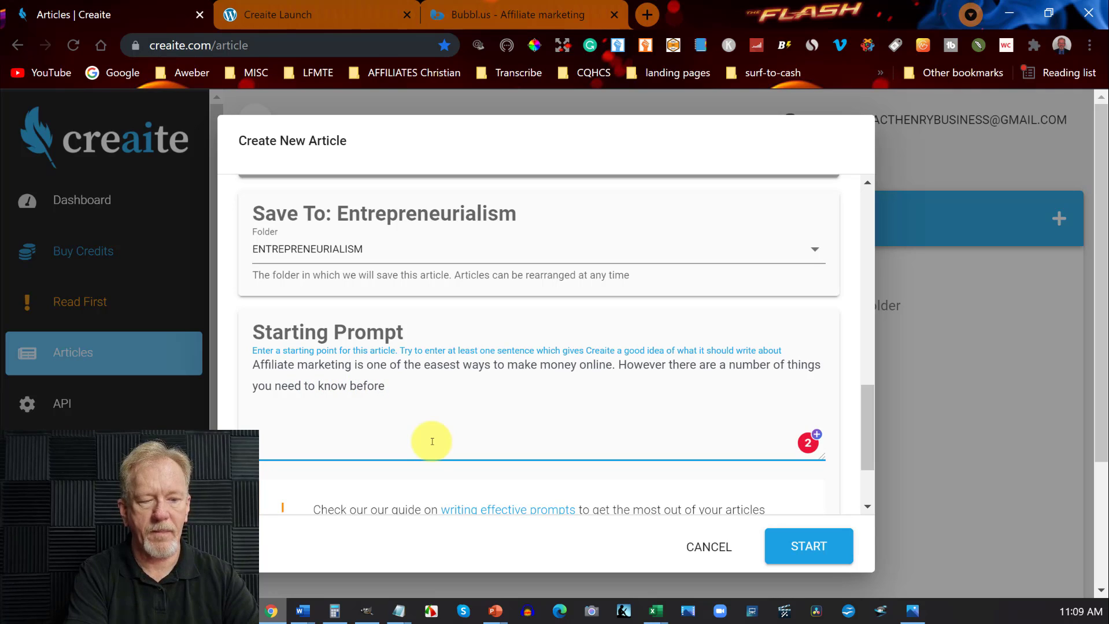
Add "However there are a number of things you need to know before you can move forward." to the starting prompt.
type("you can move forward.")
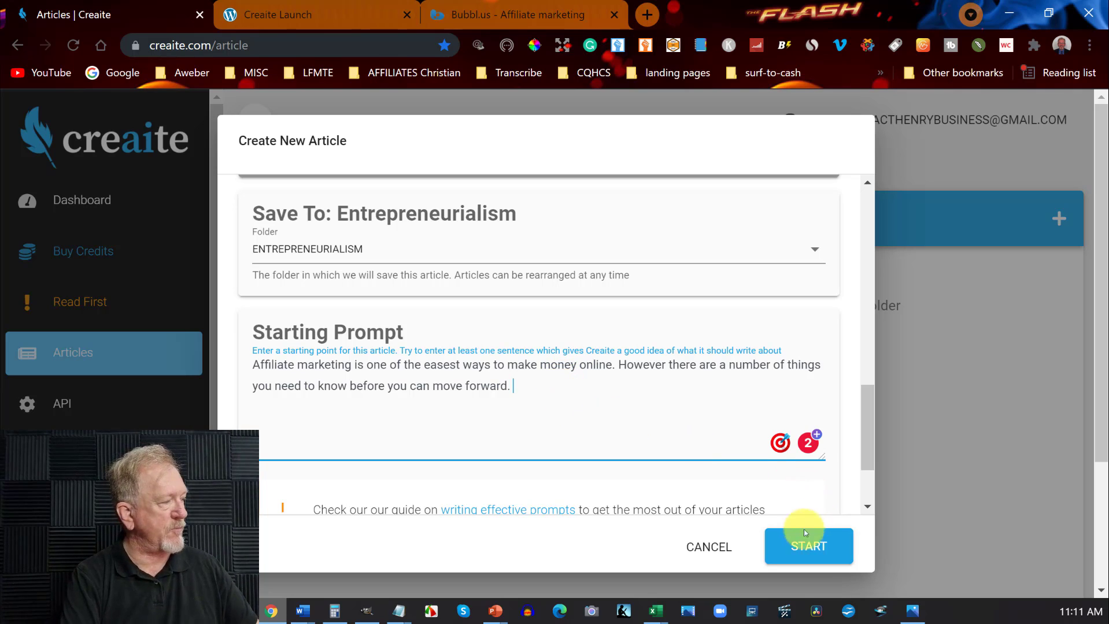
Check the completed starting prompt and credit cost, and start generating the article.
scroll(667, 371, "down", 2)
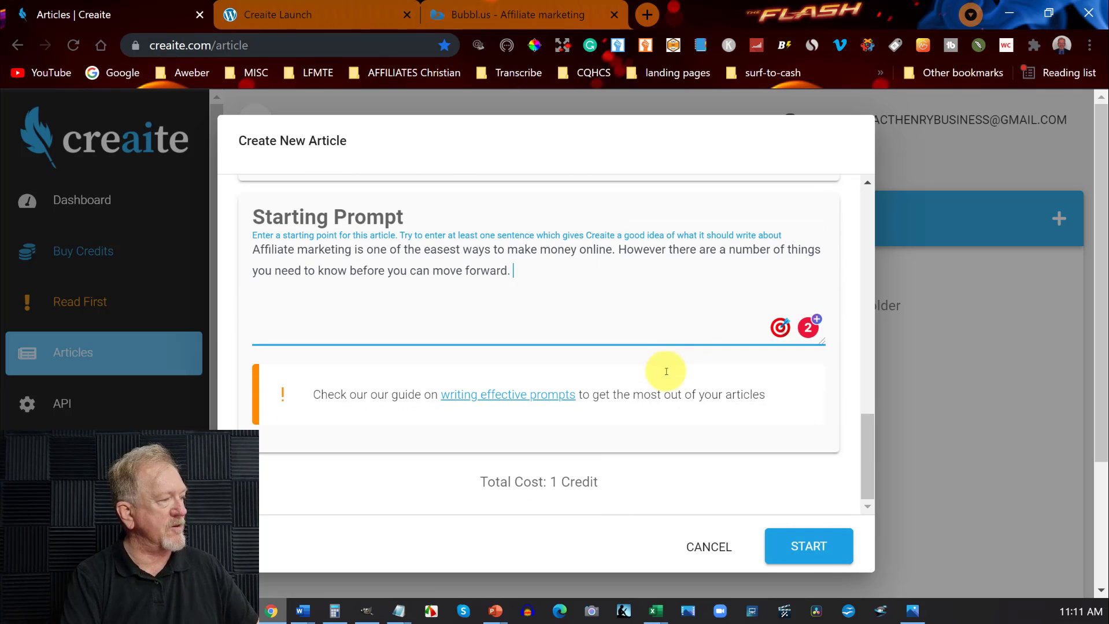
scroll(673, 383, "up", 1)
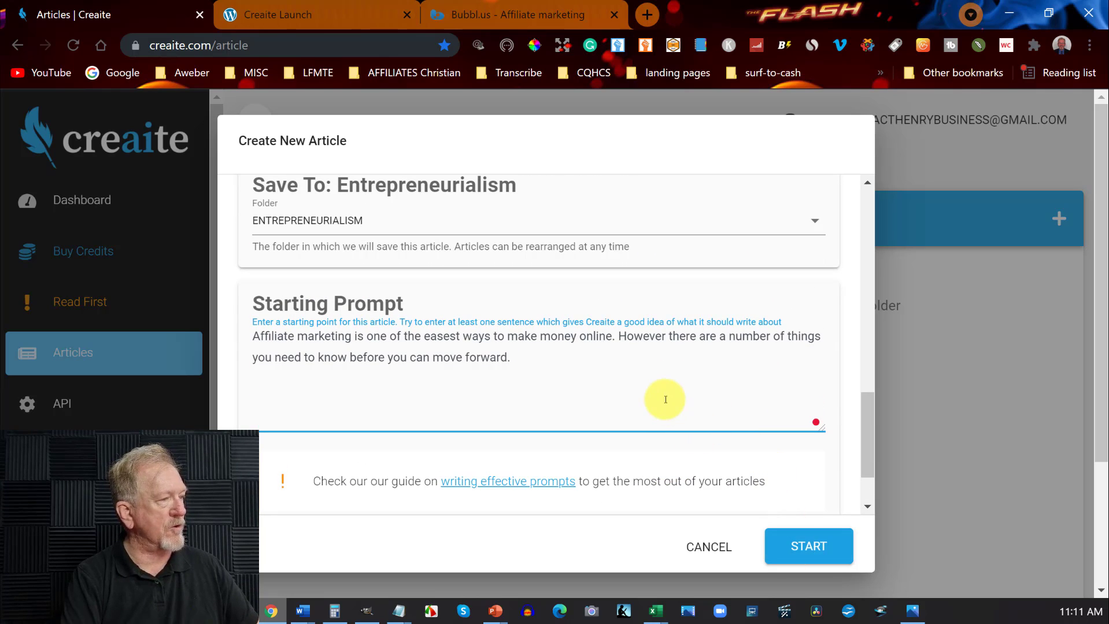
left_click(791, 544)
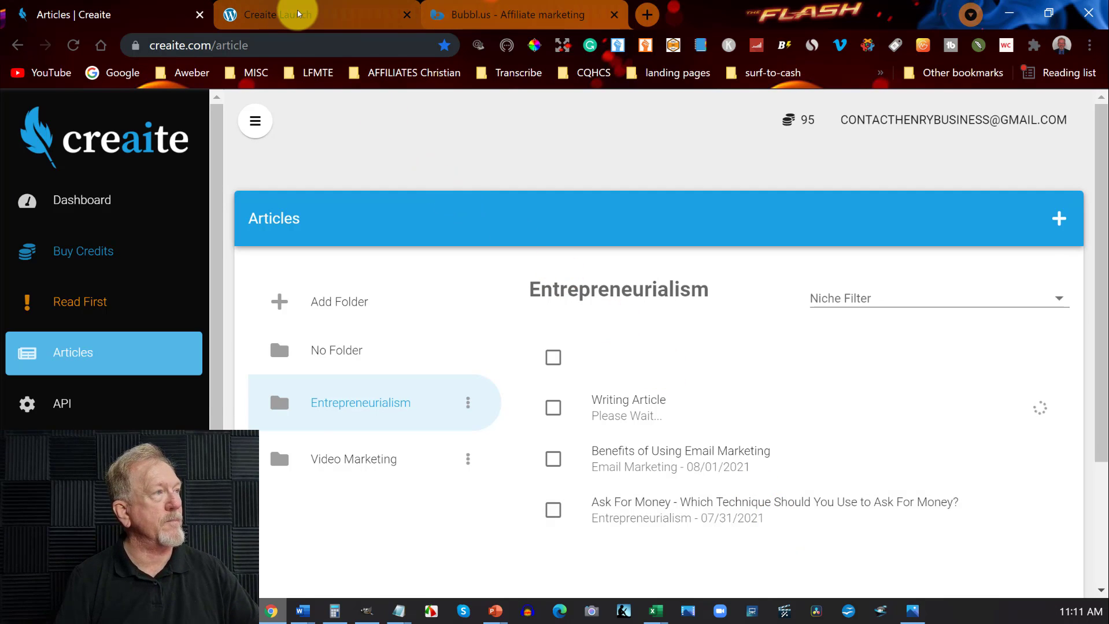
Compare the Lite and Pro Agency plans and prices on the Creaite launch page, and check the article's progress in Creaite.
left_click(281, 16)
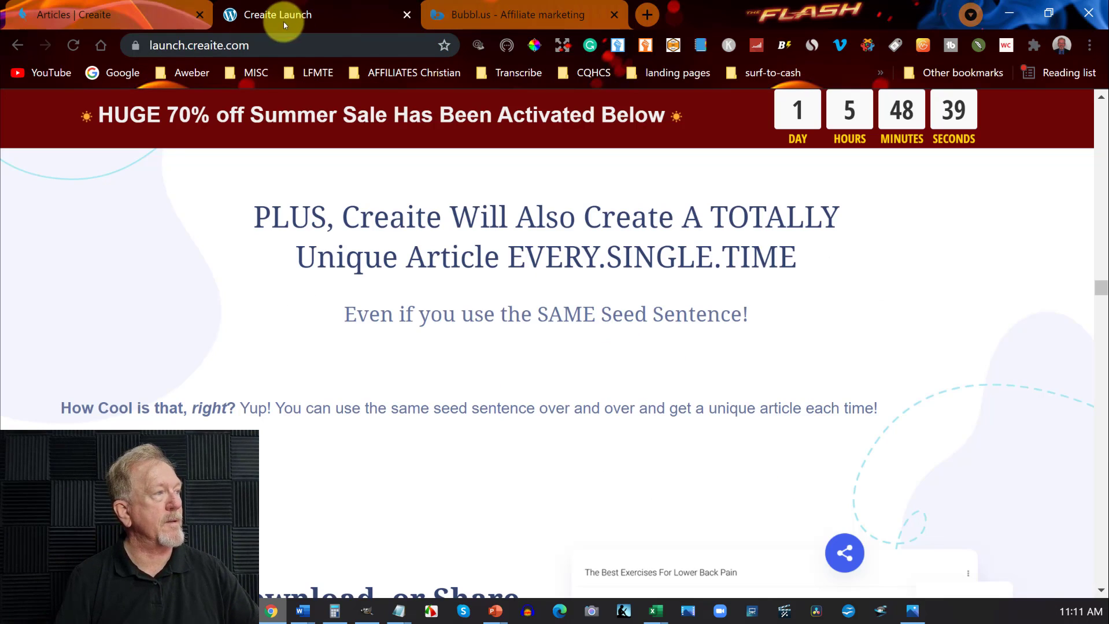
left_click(1101, 320)
left_click_drag(1101, 319, 1101, 375)
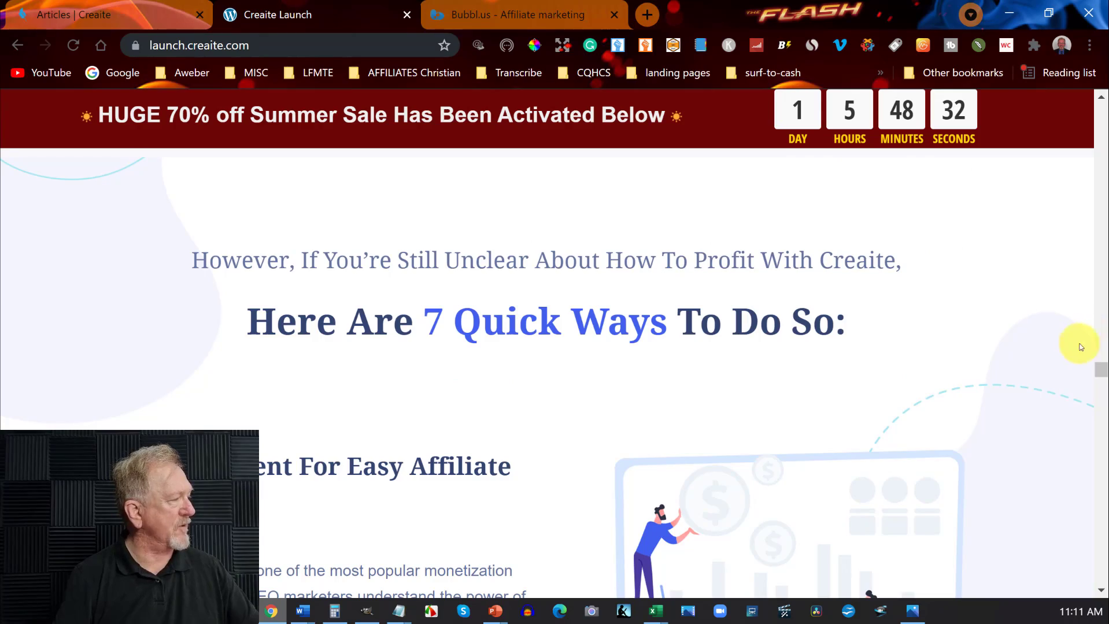
left_click_drag(1102, 371, 1101, 510)
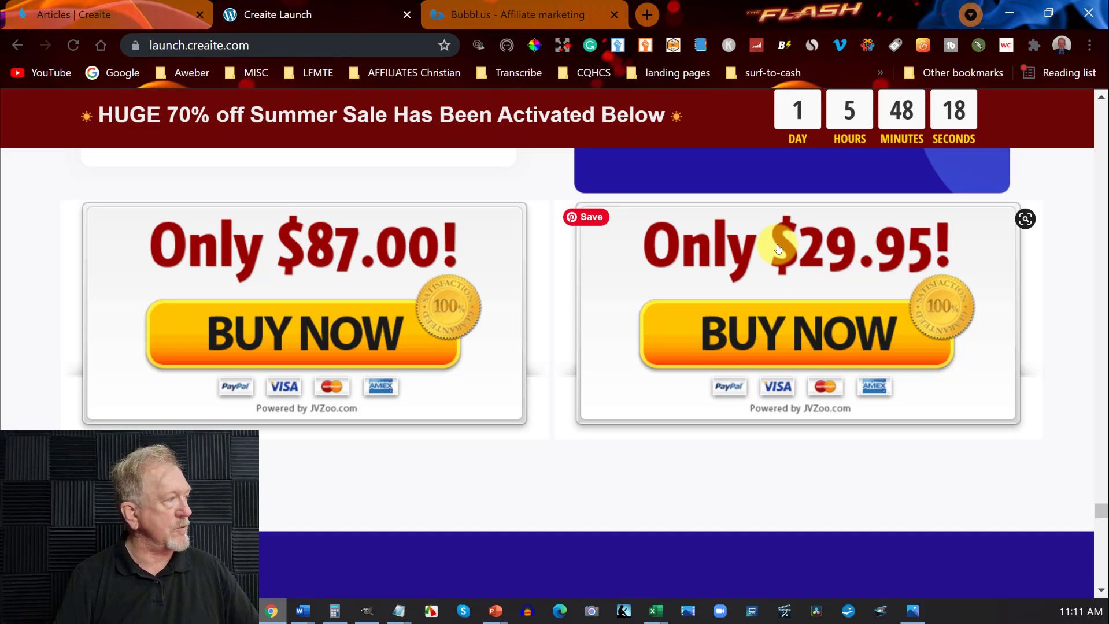
scroll(778, 249, "up", 12)
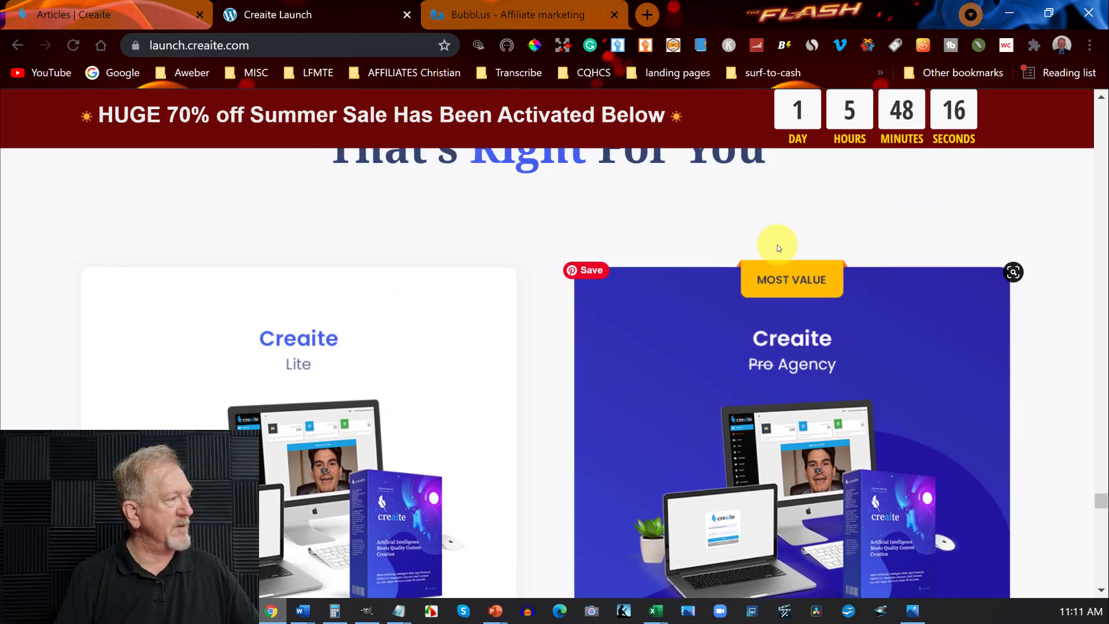
scroll(777, 245, "up", 7)
scroll(777, 245, "down", 9)
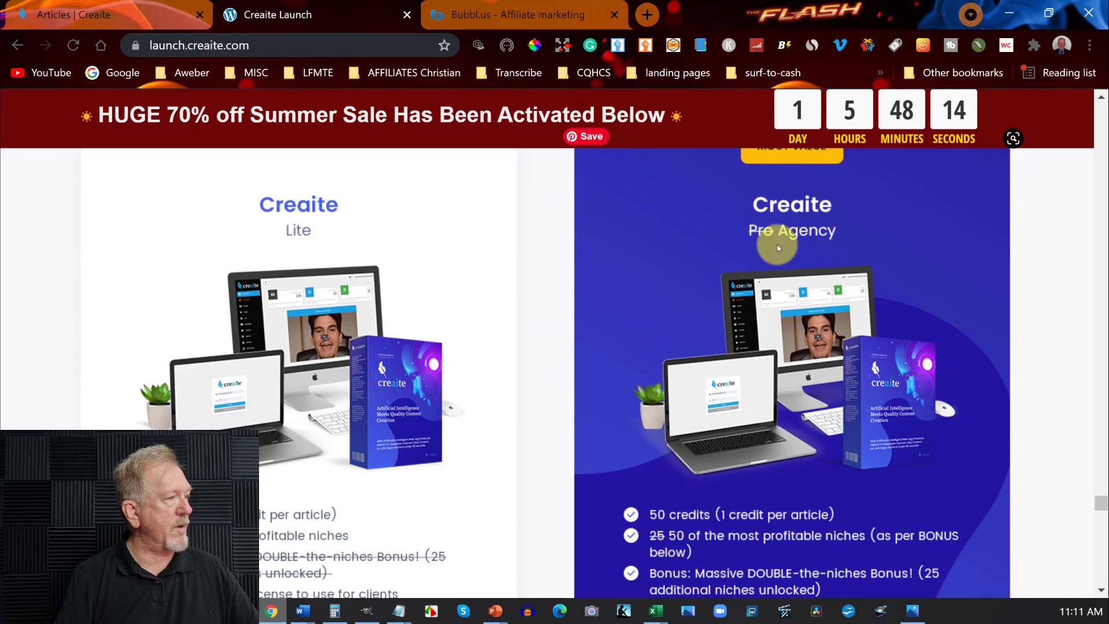
scroll(777, 245, "down", 8)
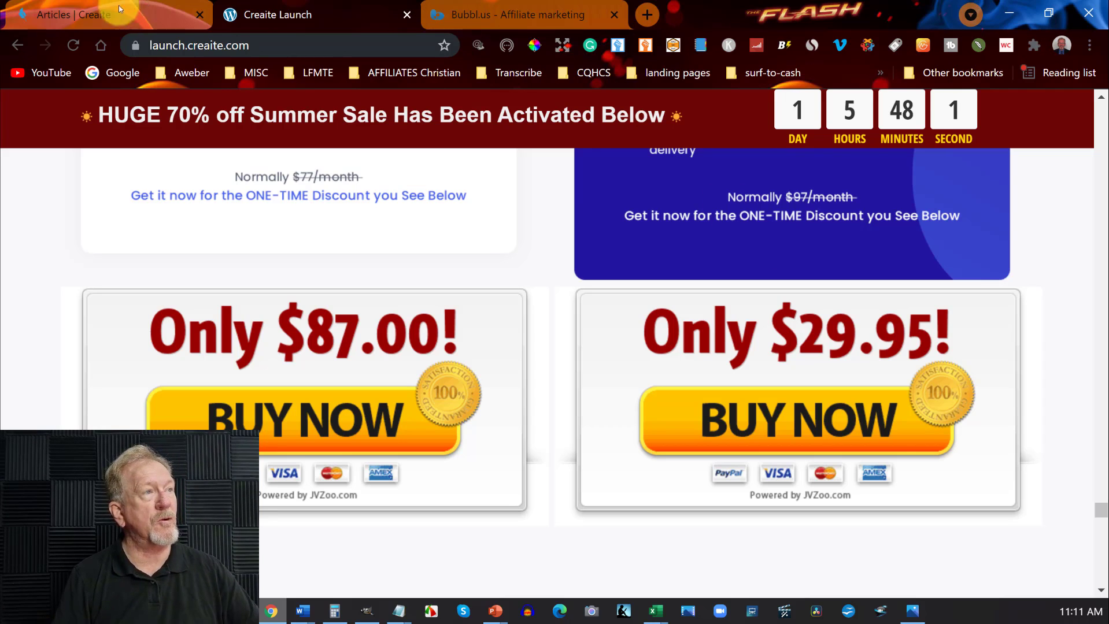
left_click(95, 5)
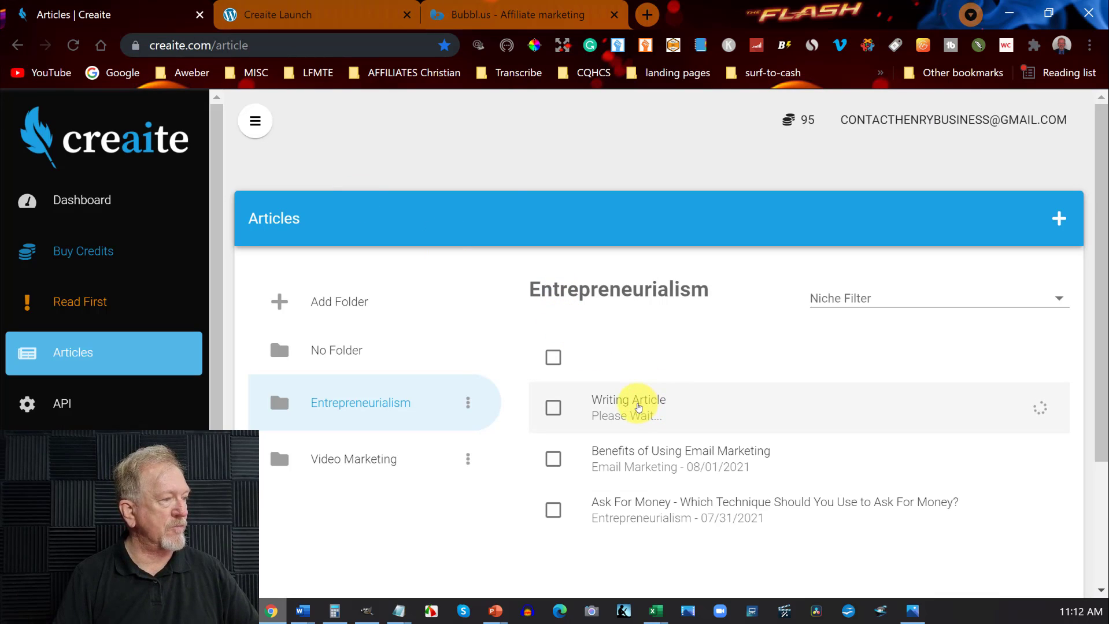
left_click(287, 10)
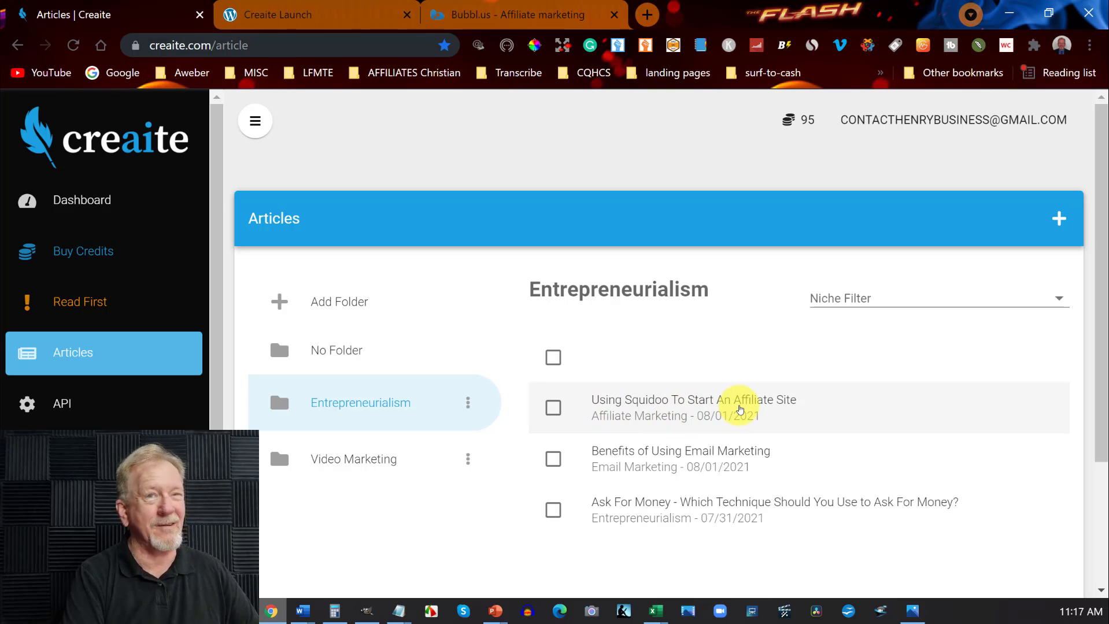
Open the newly generated affiliate marketing article in the Entrepreneurialism folder and read through its body.
left_click(740, 409)
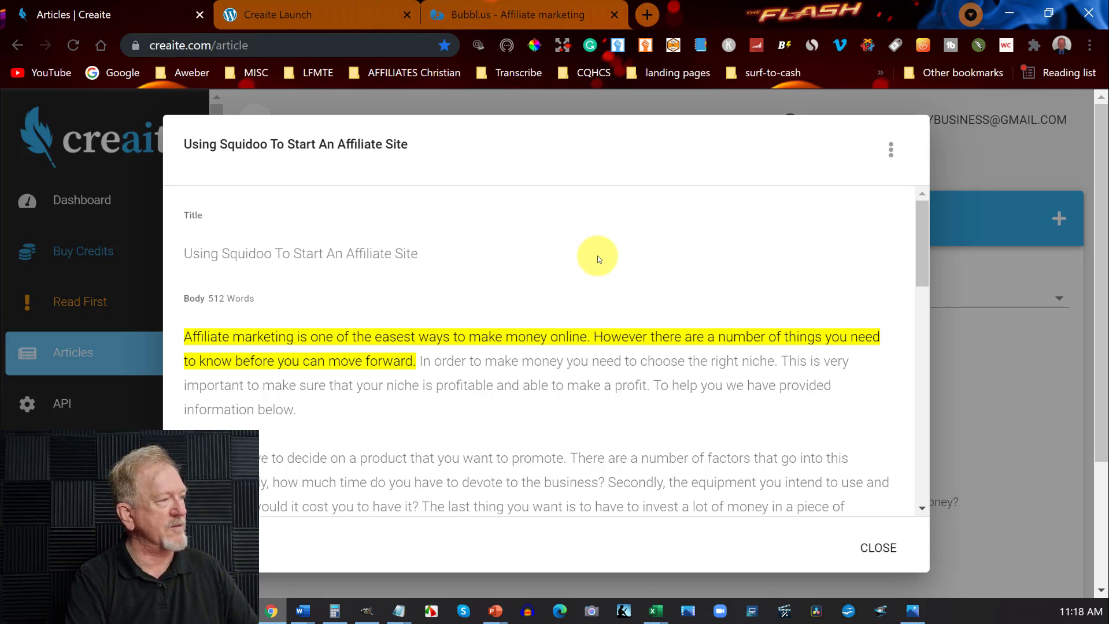
scroll(597, 255, "down", 1)
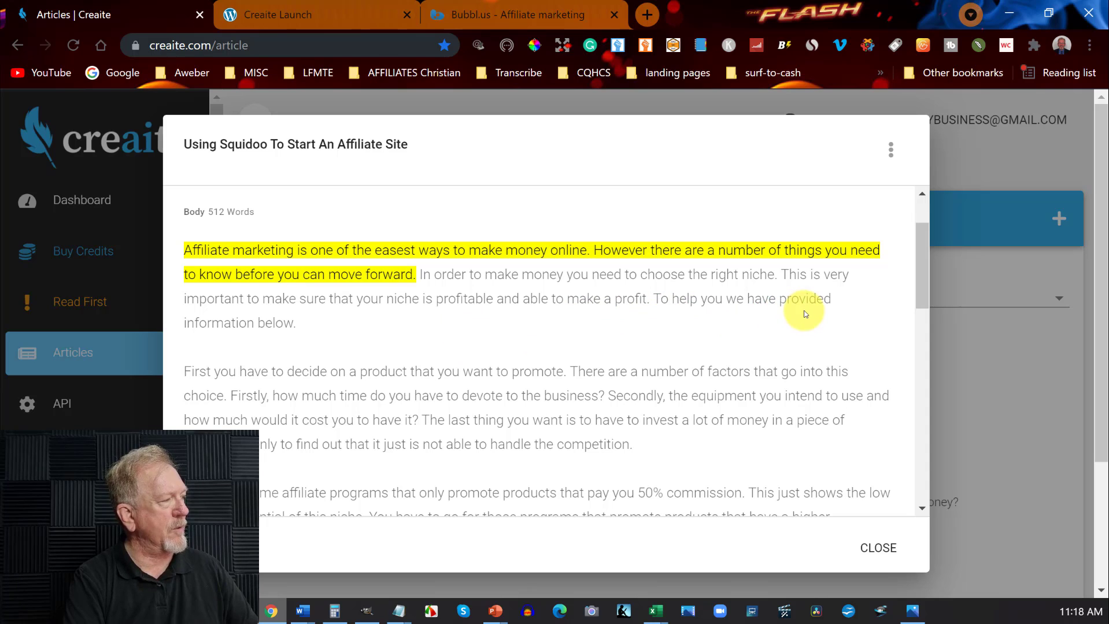
scroll(364, 315, "down", 2)
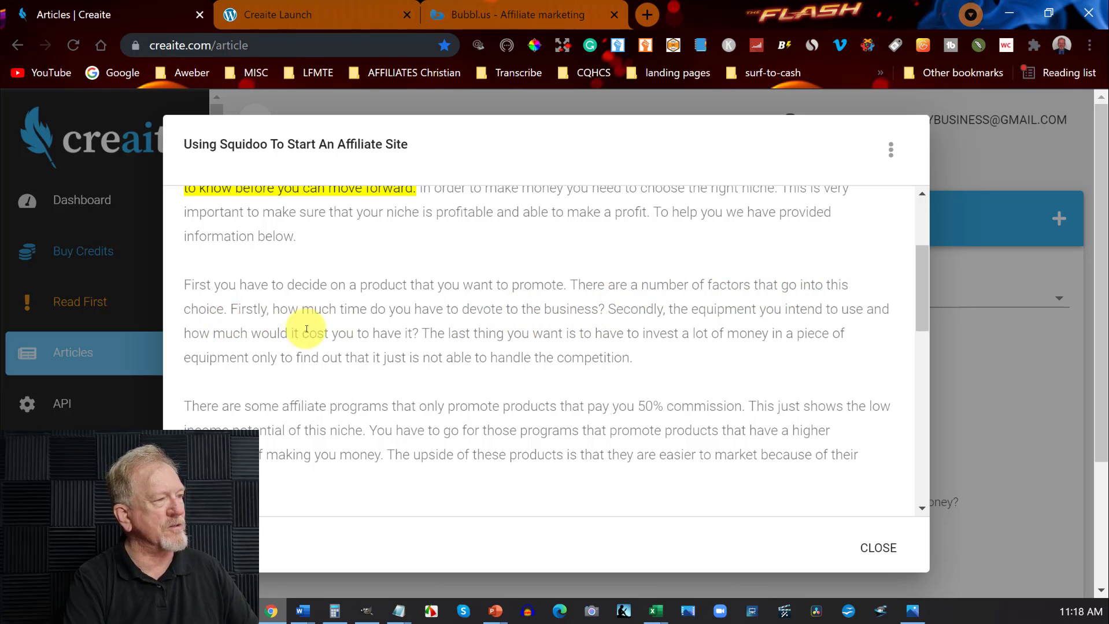
scroll(509, 332, "down", 5)
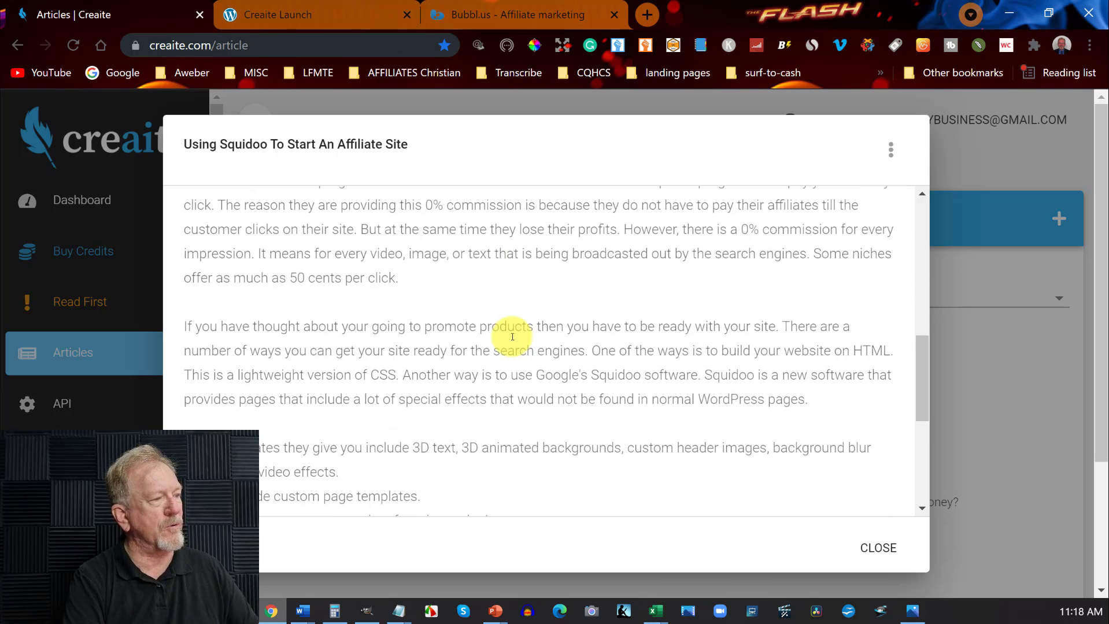
scroll(513, 340, "down", 4)
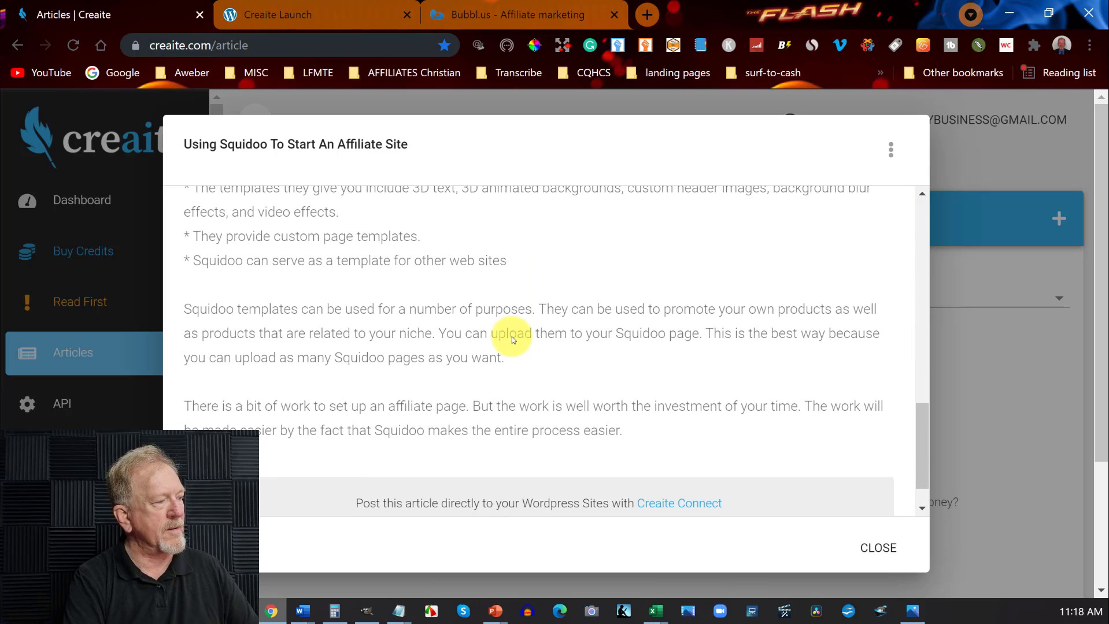
Finish reviewing the Using Squidoo To Start An Affiliate Site article, look over the Ask For Money article, and close both.
scroll(513, 337, "down", 1)
scroll(512, 337, "up", 4)
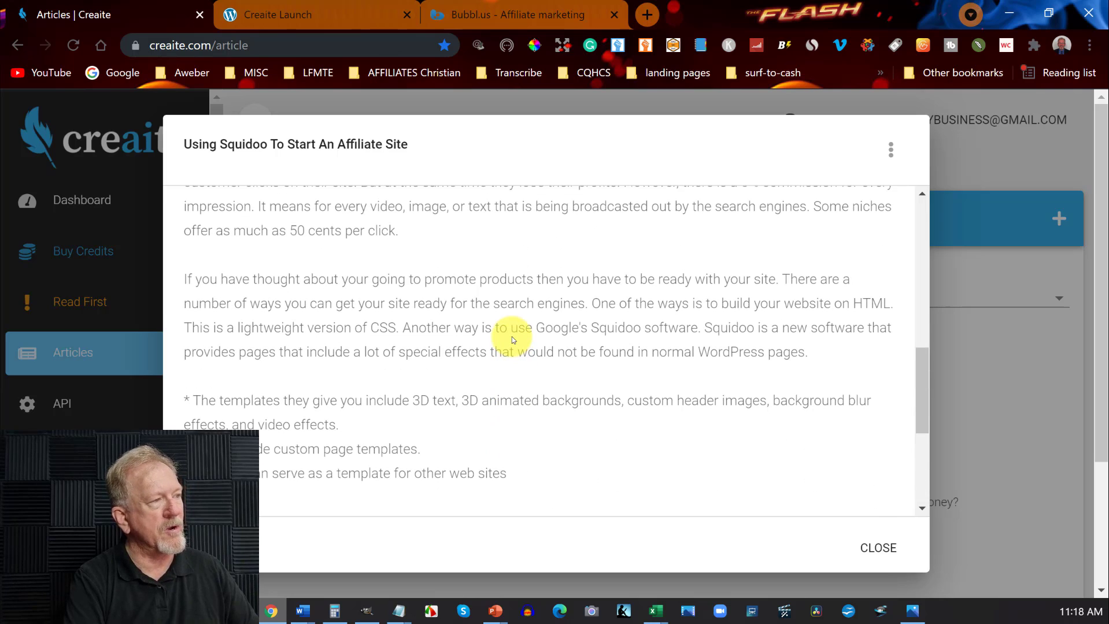
scroll(512, 336, "up", 8)
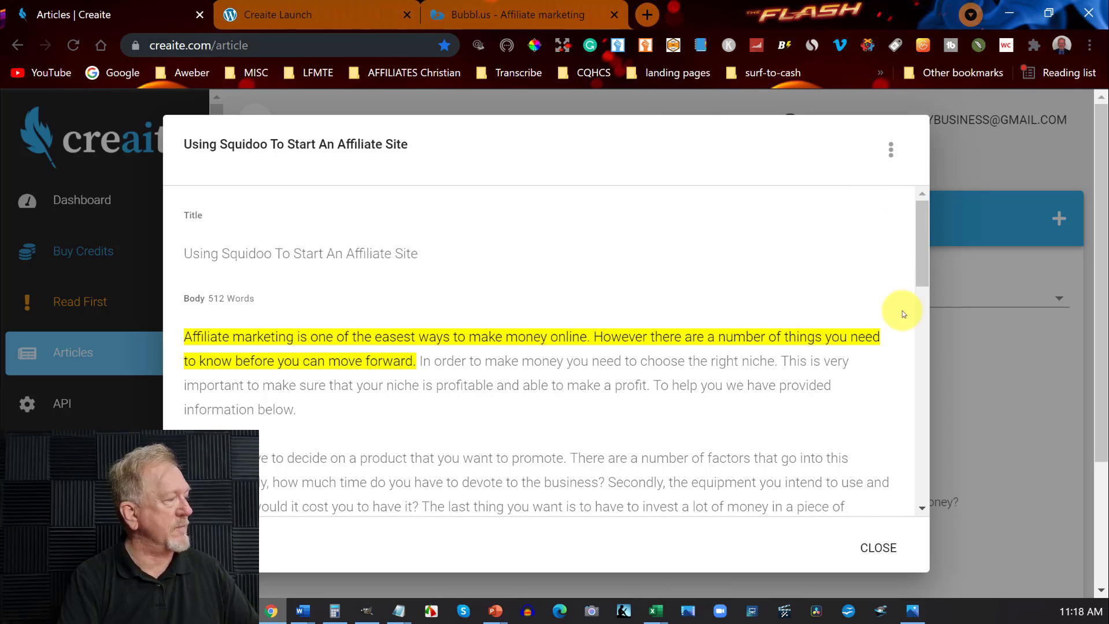
left_click(876, 540)
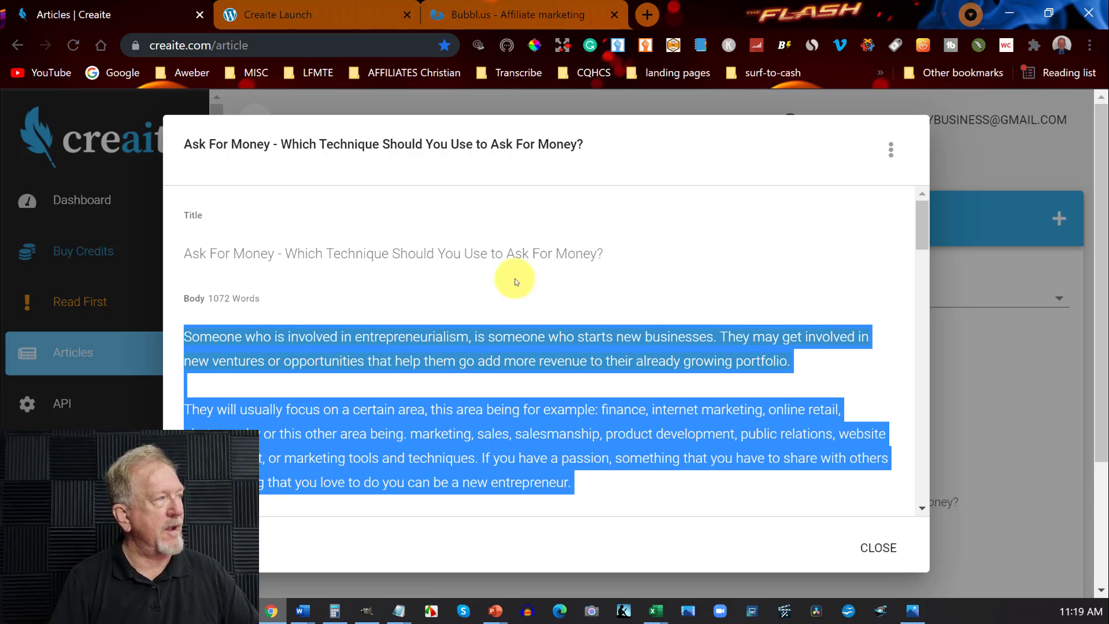
left_click(717, 99)
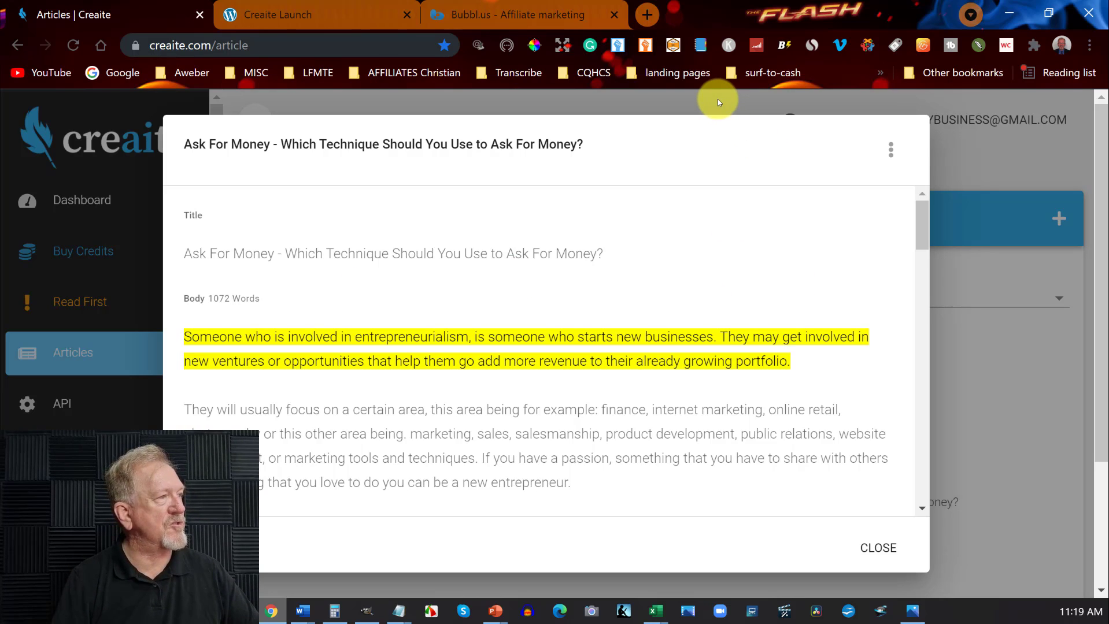
left_click(872, 547)
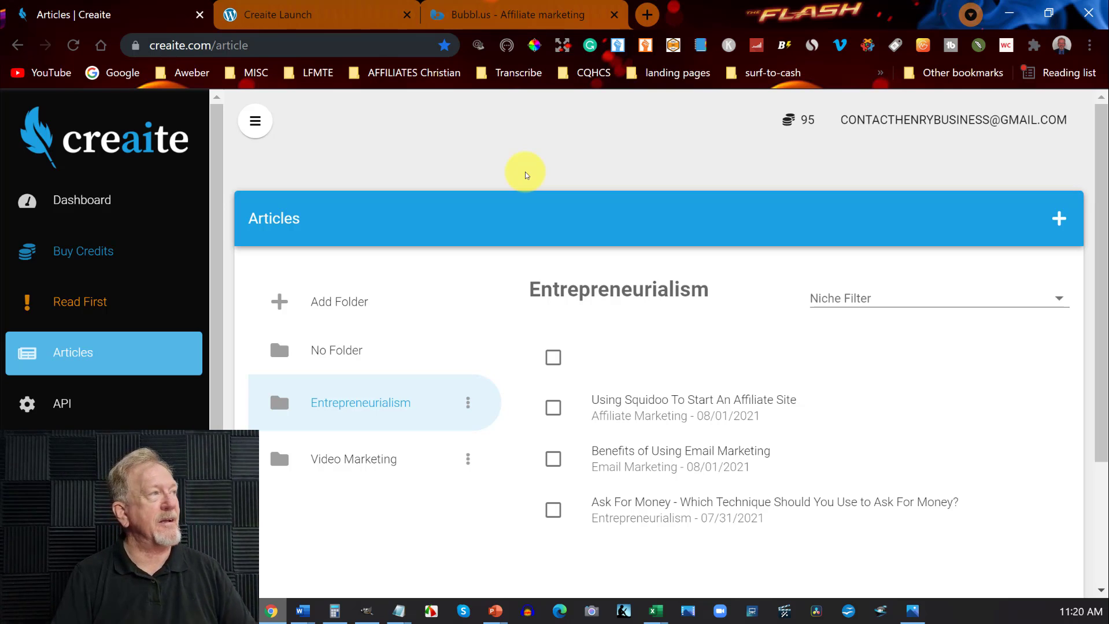
Look over the one-time price offers on the Creaite launch page, and return to the Creaite articles list.
left_click(298, 16)
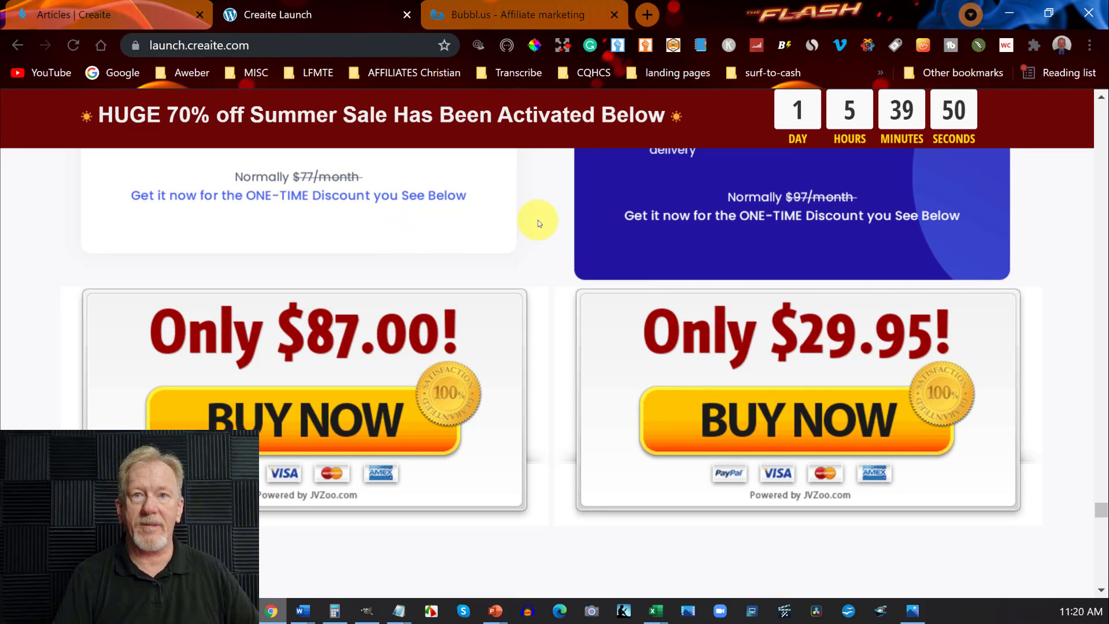
scroll(538, 220, "up", 15)
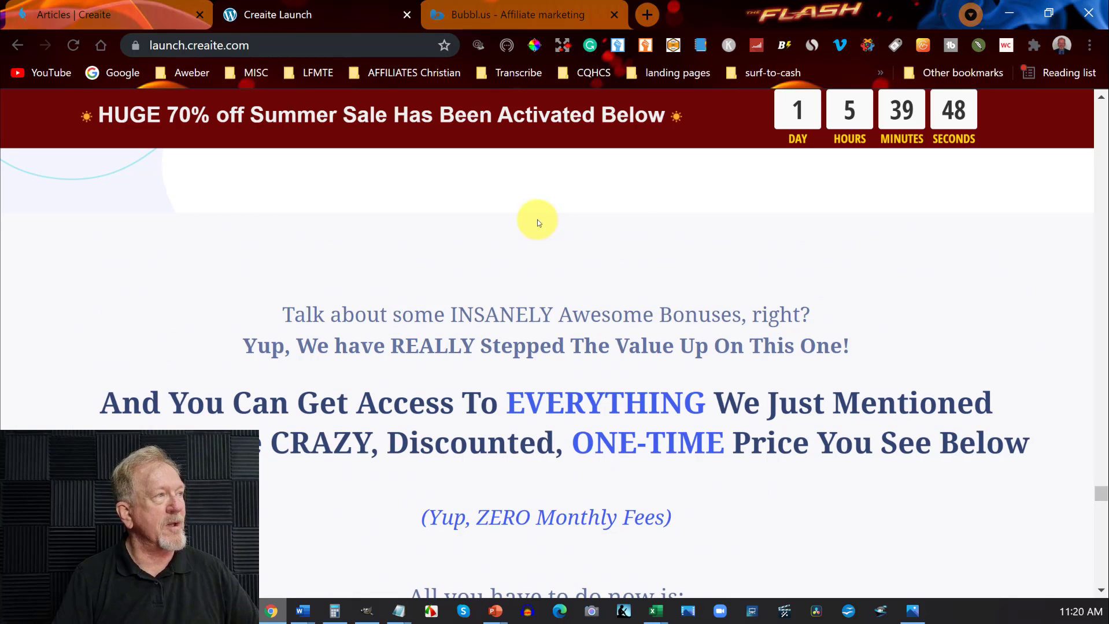
left_click(125, 15)
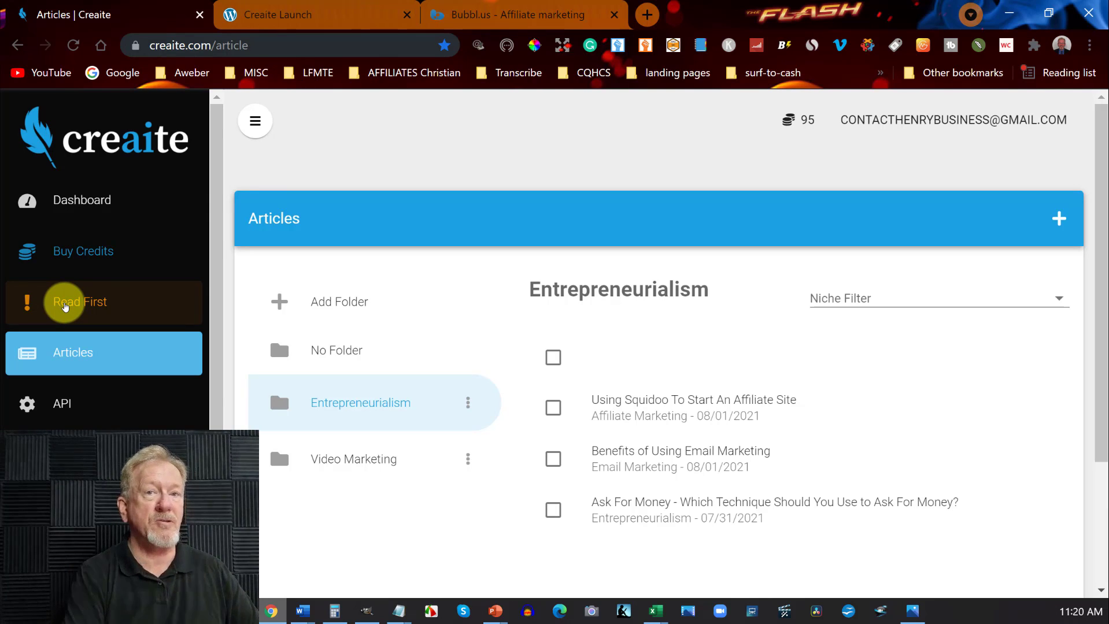
Read the Writing Effective Prompts guide, covering what to avoid, where to find prompts, prompt length and examples, and return to the articles.
left_click(85, 302)
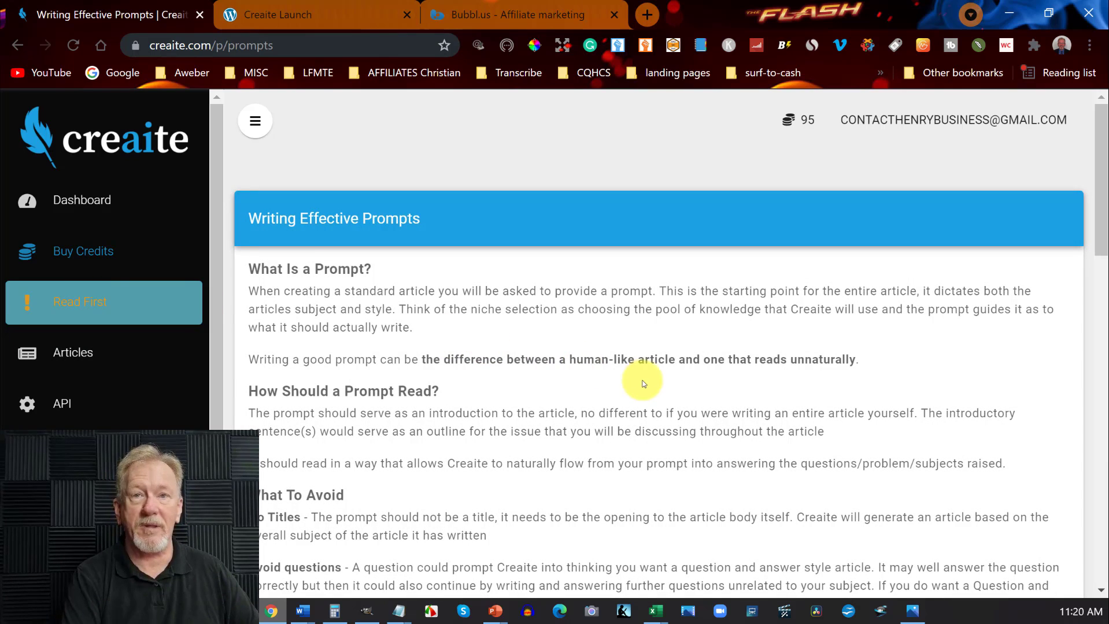
scroll(649, 376, "down", 4)
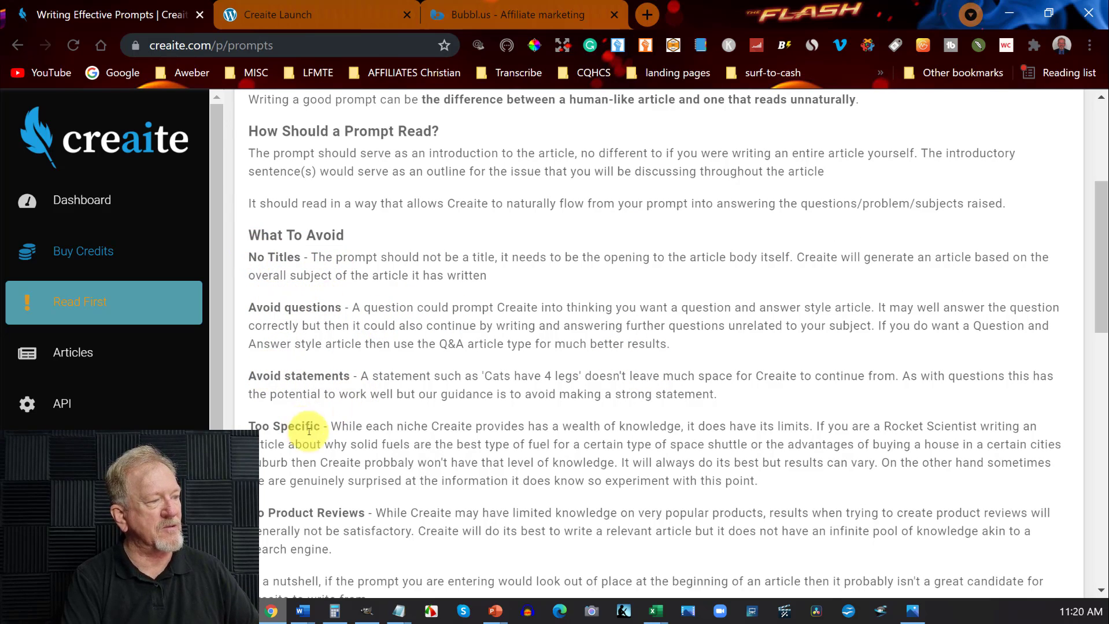
scroll(346, 428, "down", 3)
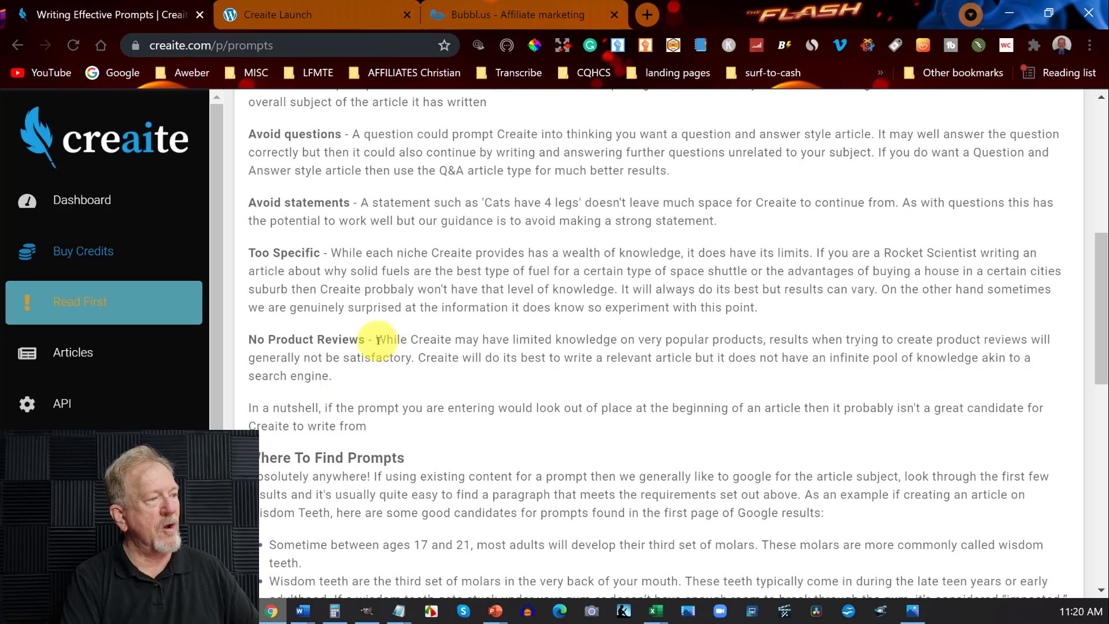
scroll(370, 340, "down", 5)
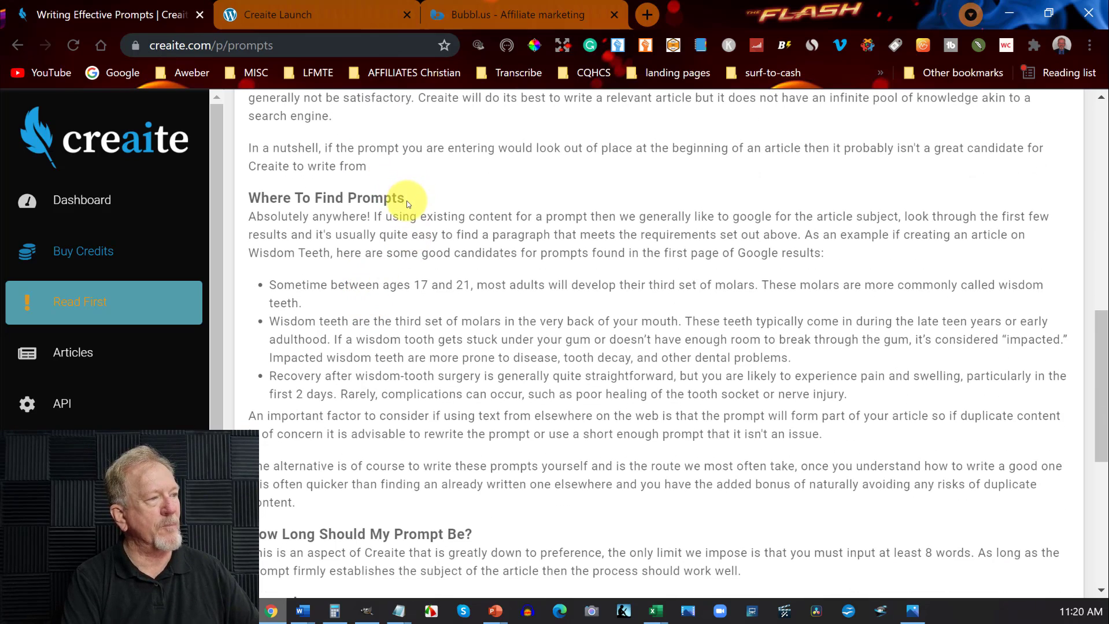
scroll(406, 214, "down", 7)
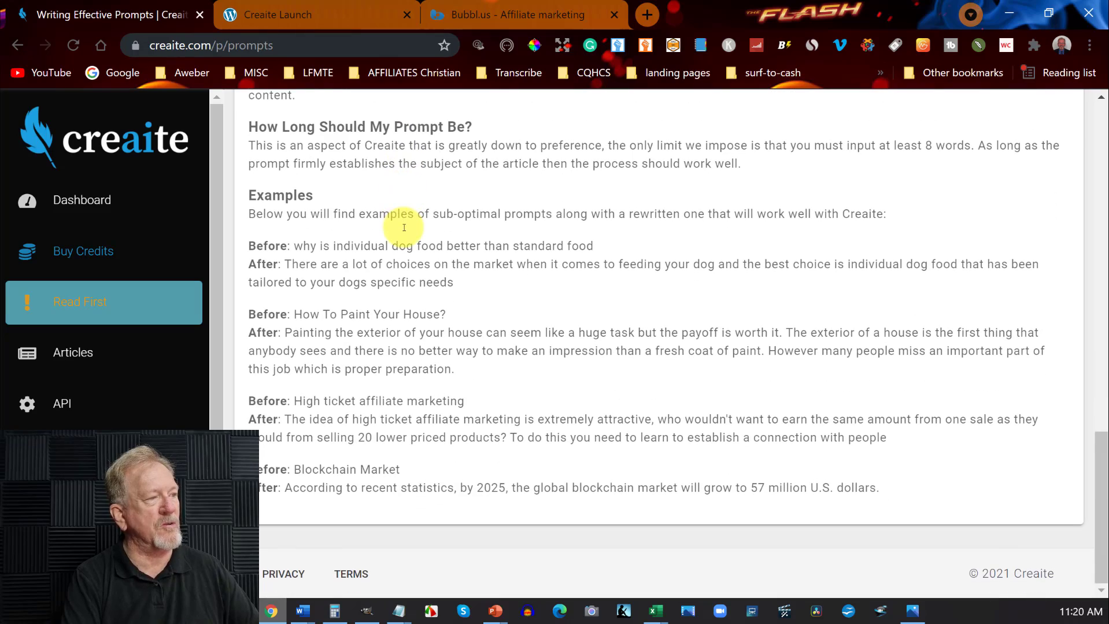
scroll(402, 231, "up", 15)
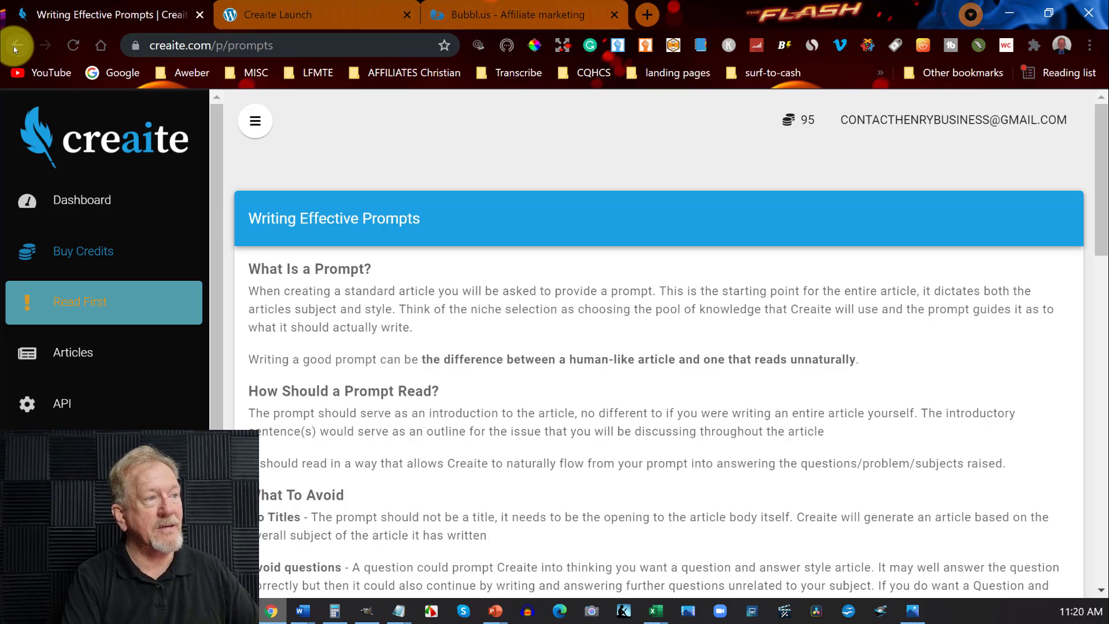
left_click(12, 46)
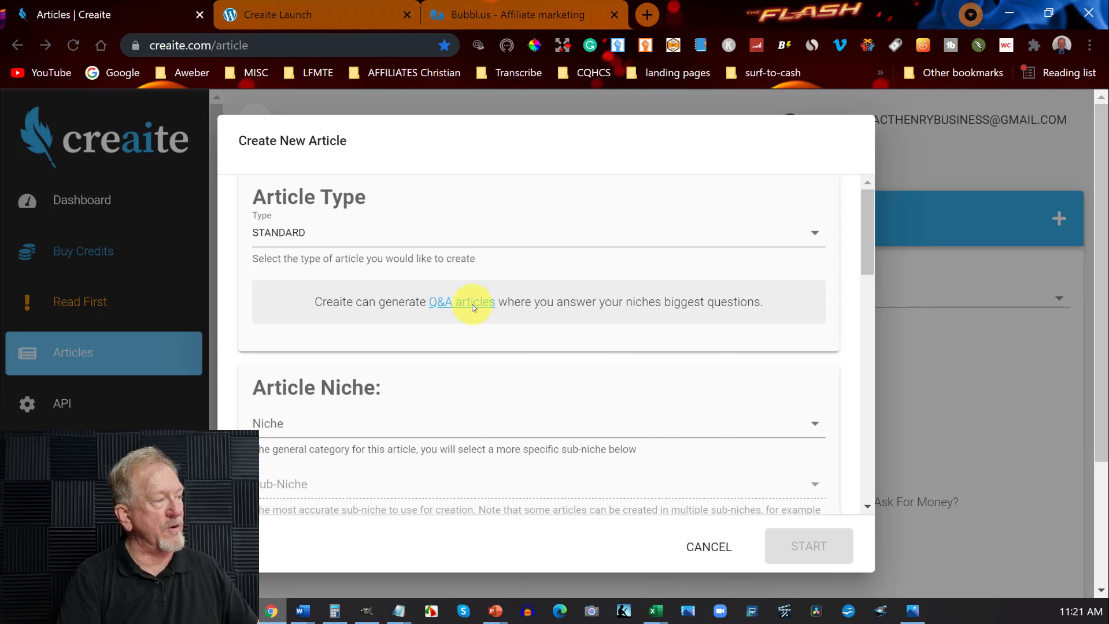
Open the Q&A articles upgrade offer from the new article form in a separate tab, view it, and return to the form.
right_click(473, 306)
left_click(491, 317)
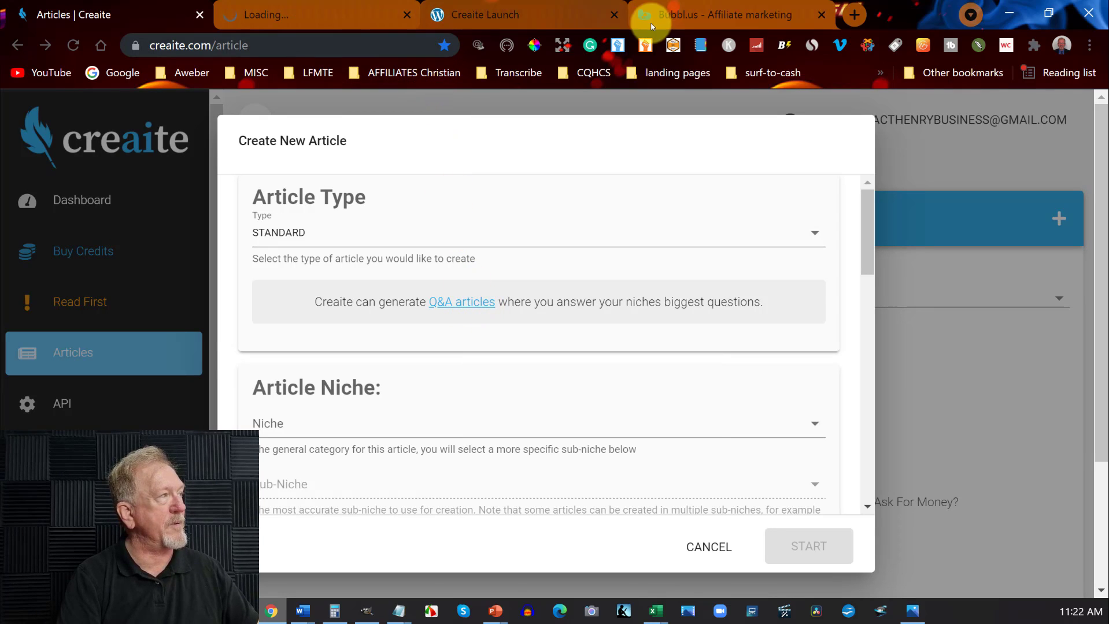
left_click(307, 14)
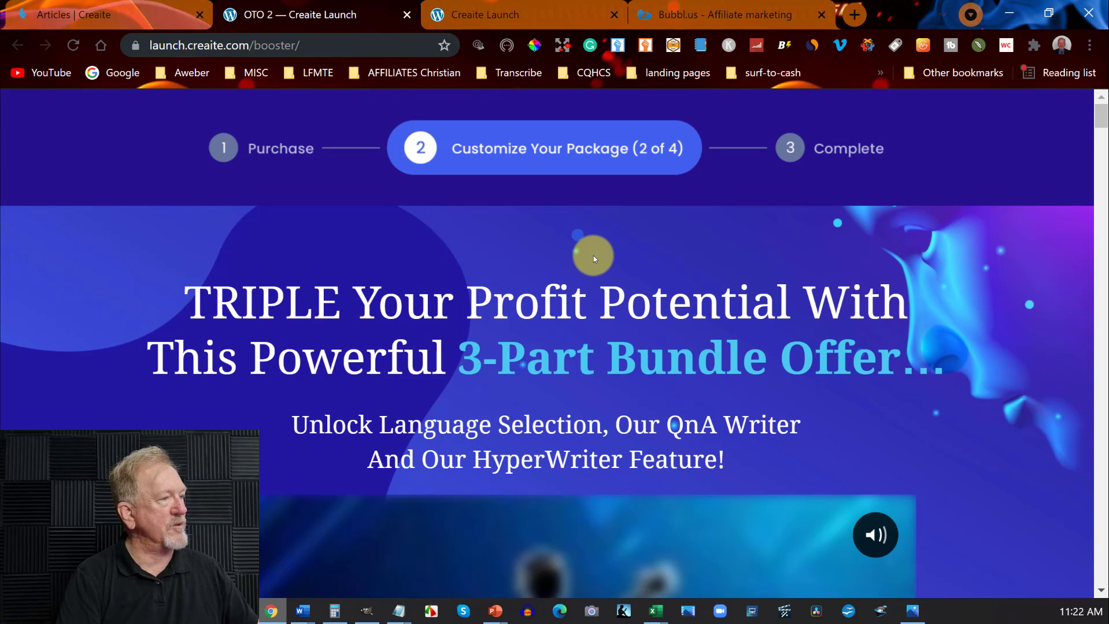
scroll(593, 255, "down", 2)
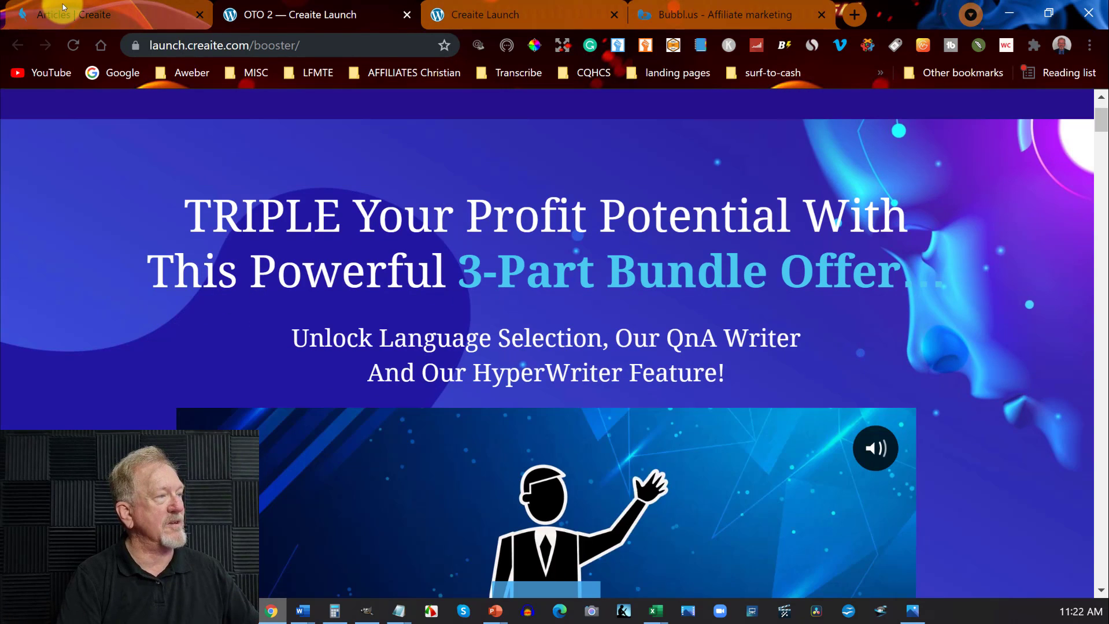
left_click(136, 15)
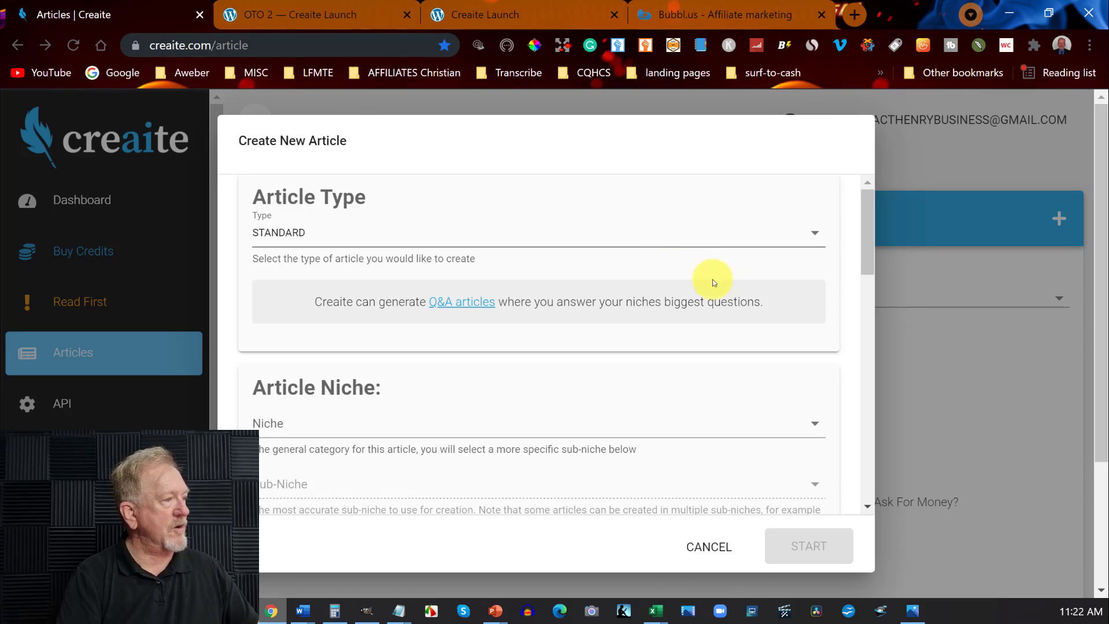
Open the offer for unlocking all niches from the new article form, and examine its niche list and prices.
left_click_drag(866, 226, 872, 292)
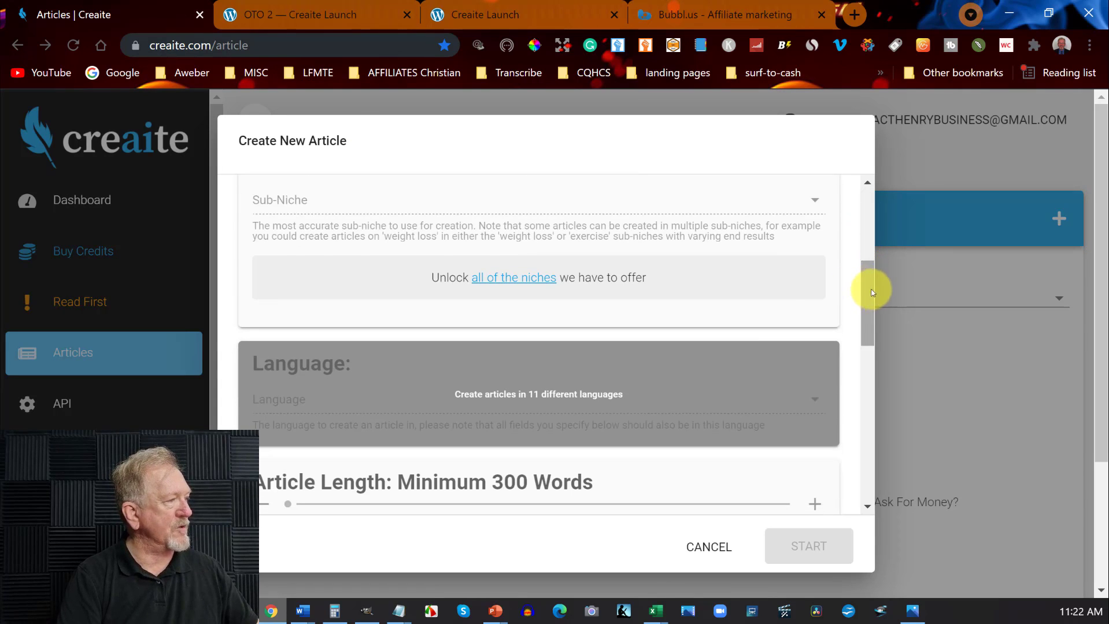
left_click(507, 279)
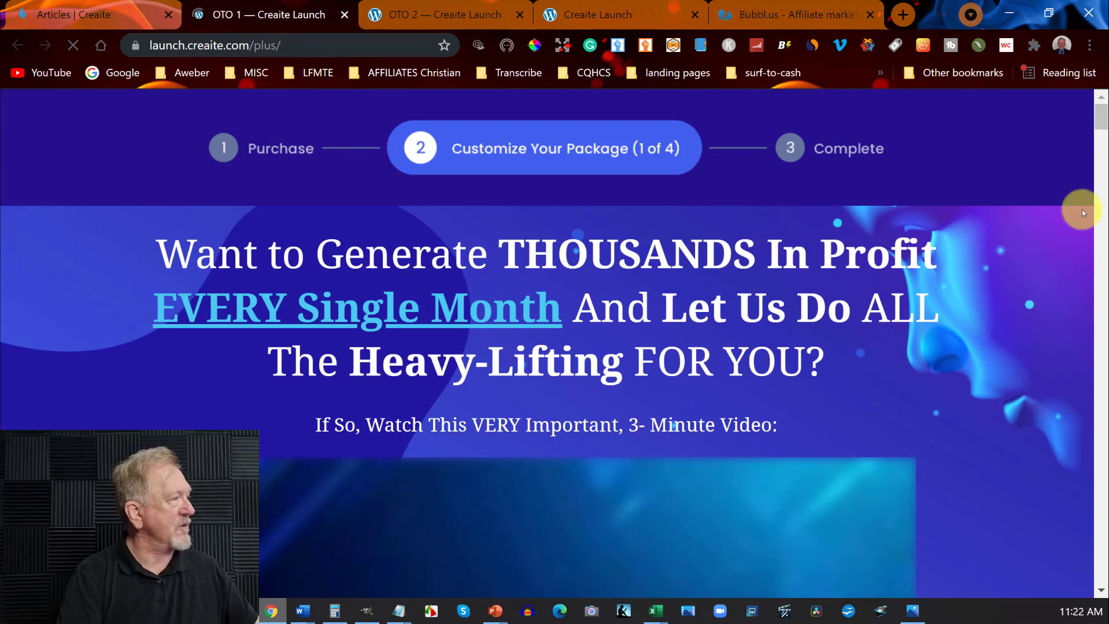
scroll(1100, 119, "down", 2)
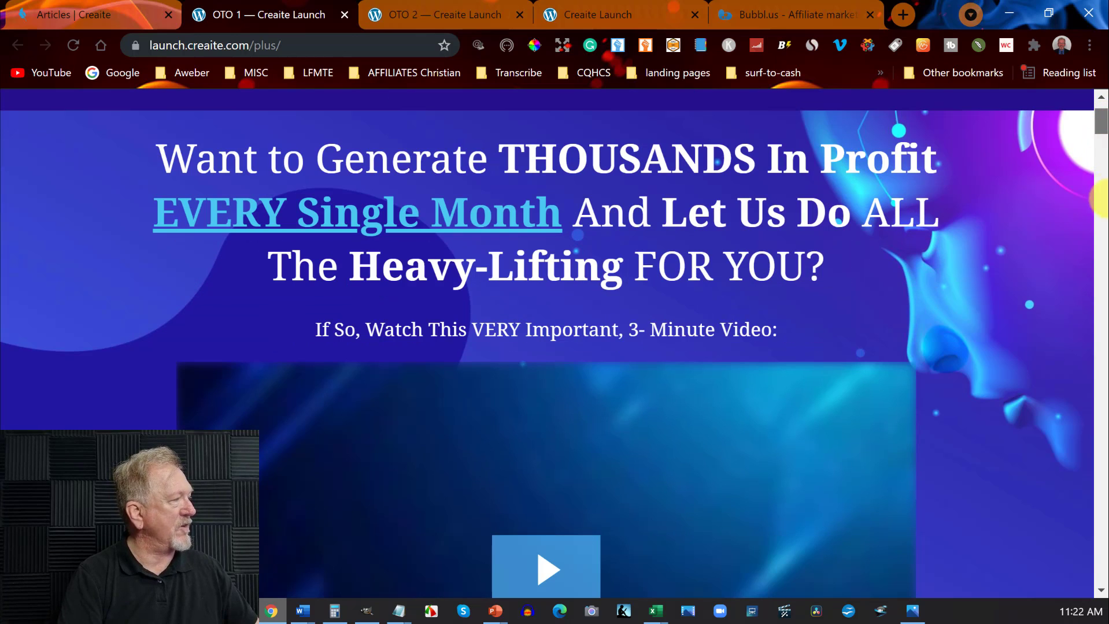
scroll(1099, 247, "down", 10)
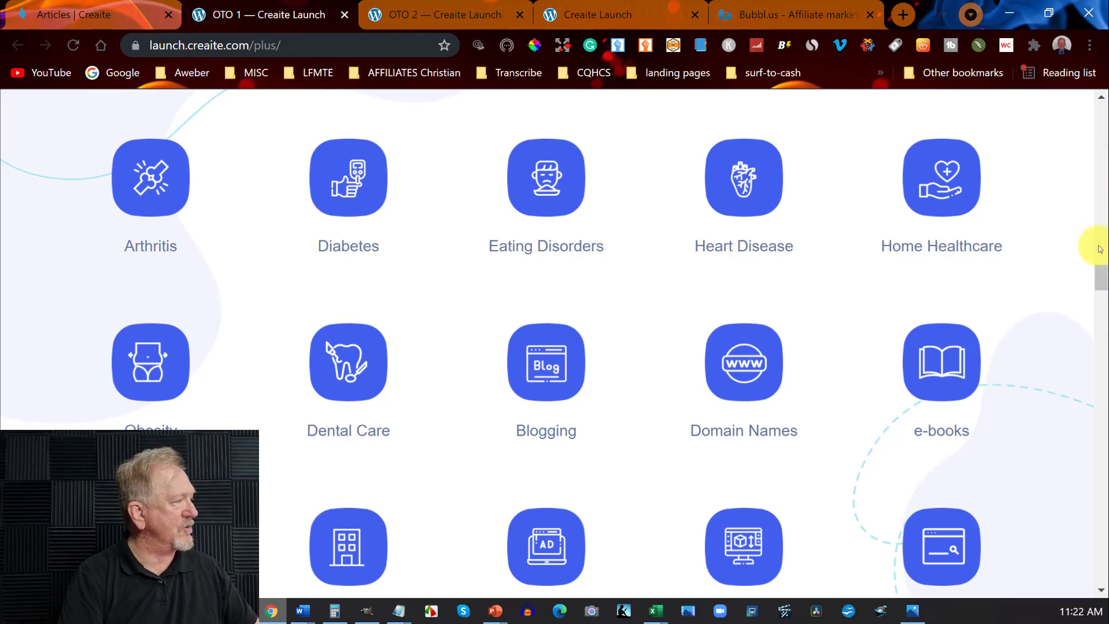
left_click_drag(1100, 273, 1100, 559)
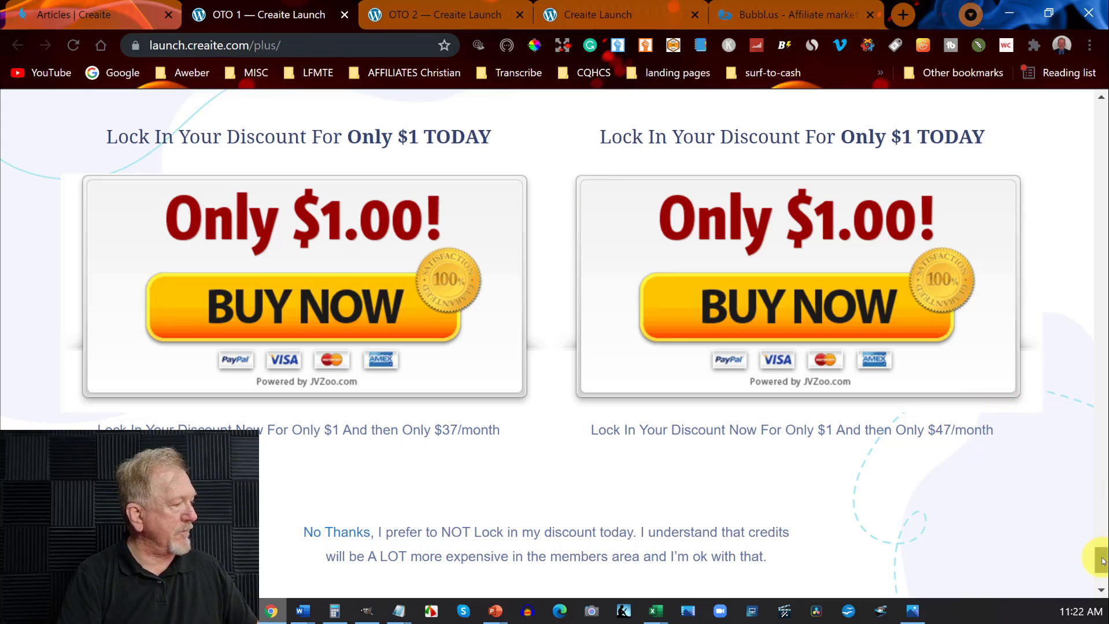
left_click_drag(1102, 560, 1034, 94)
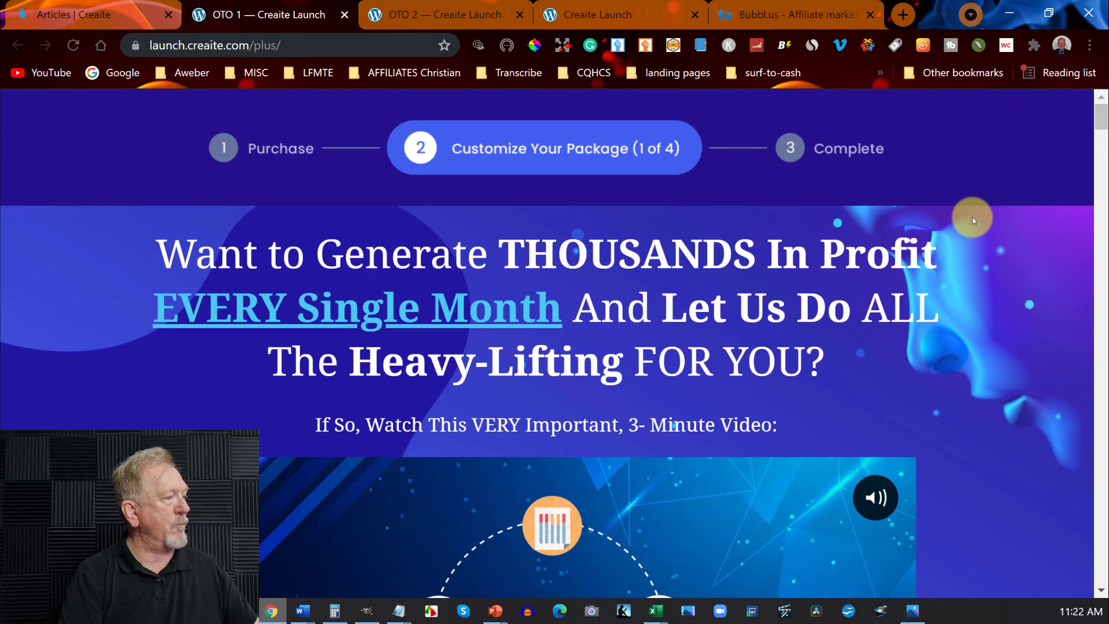